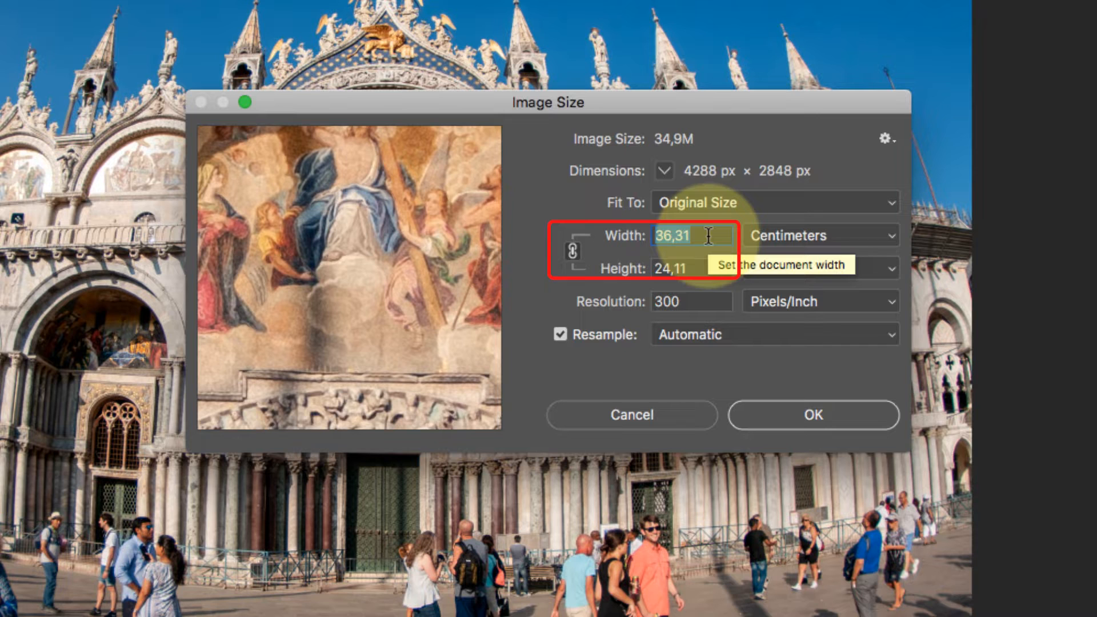
- Resize the image to a width of 15 centimeters, keeping its proportions and the 300 pixels/inch resolution
type("15")
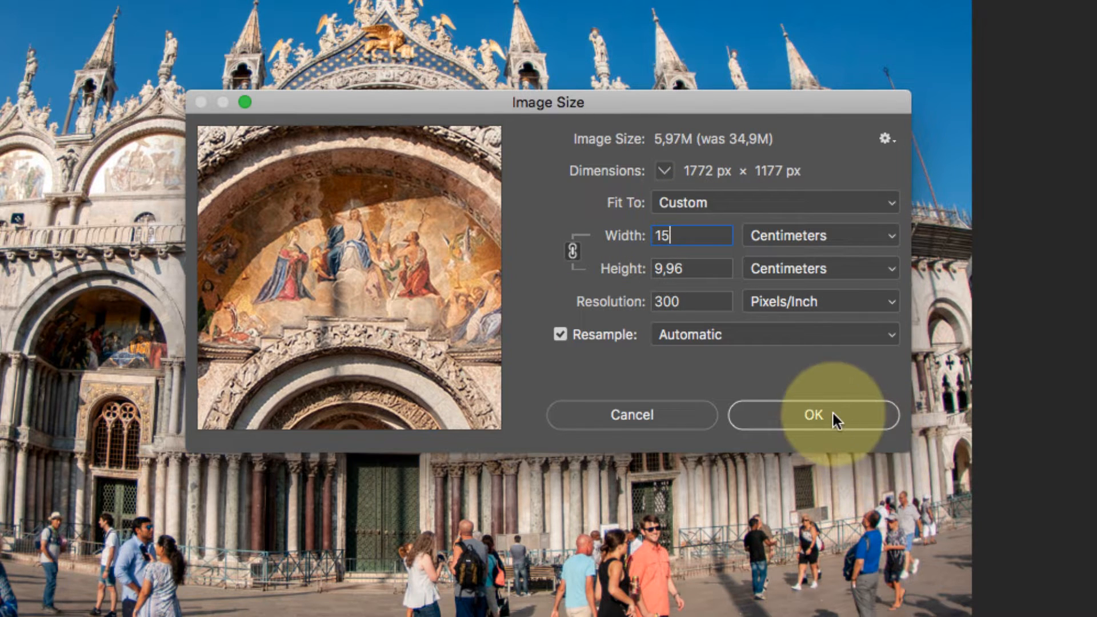
left_click(813, 415)
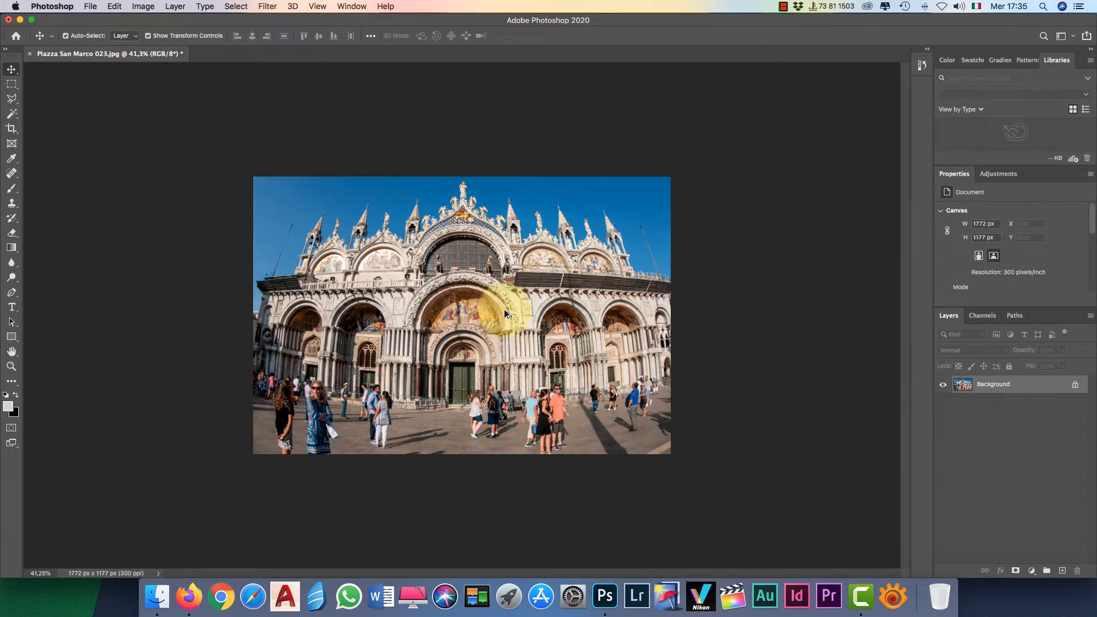
key("super+0")
- Convert the Background layer to a Smart Object
left_click(1000, 381)
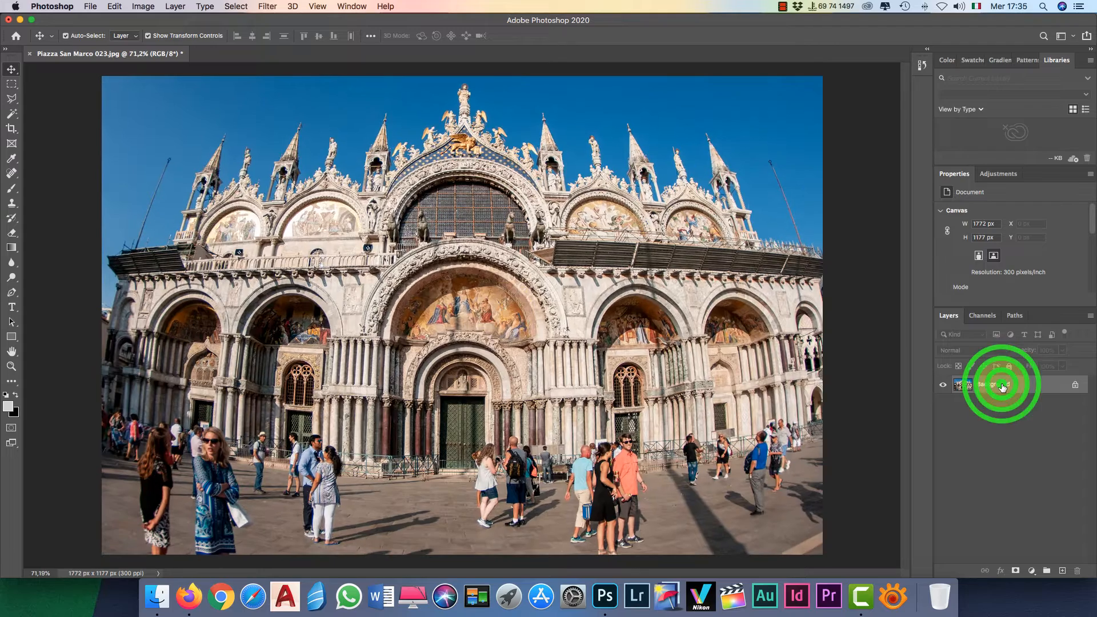
left_click(1090, 315)
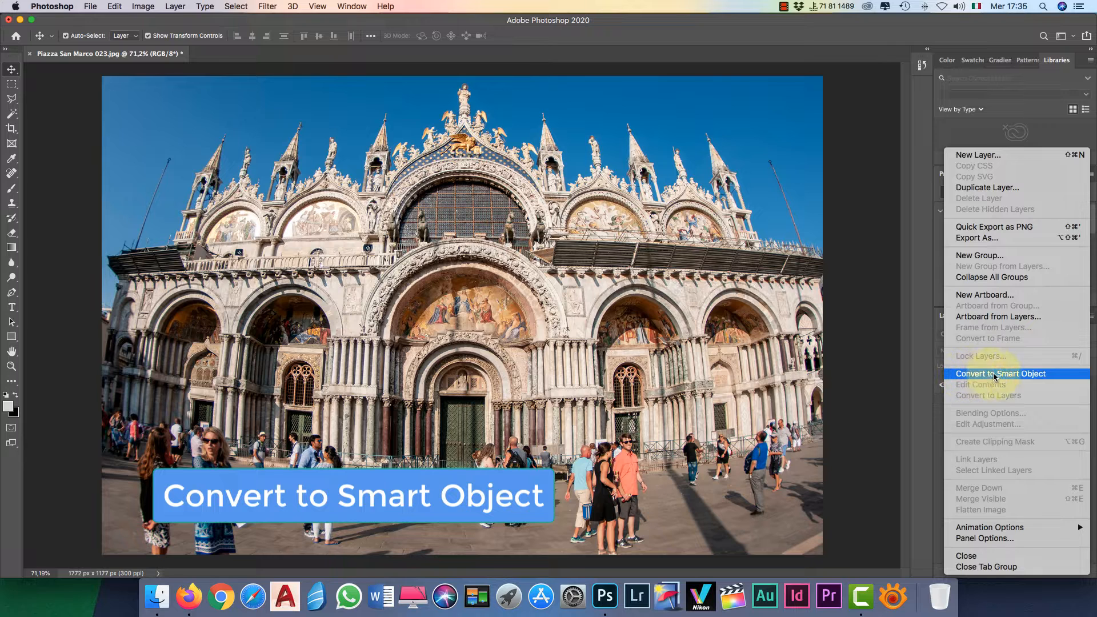
left_click(1048, 373)
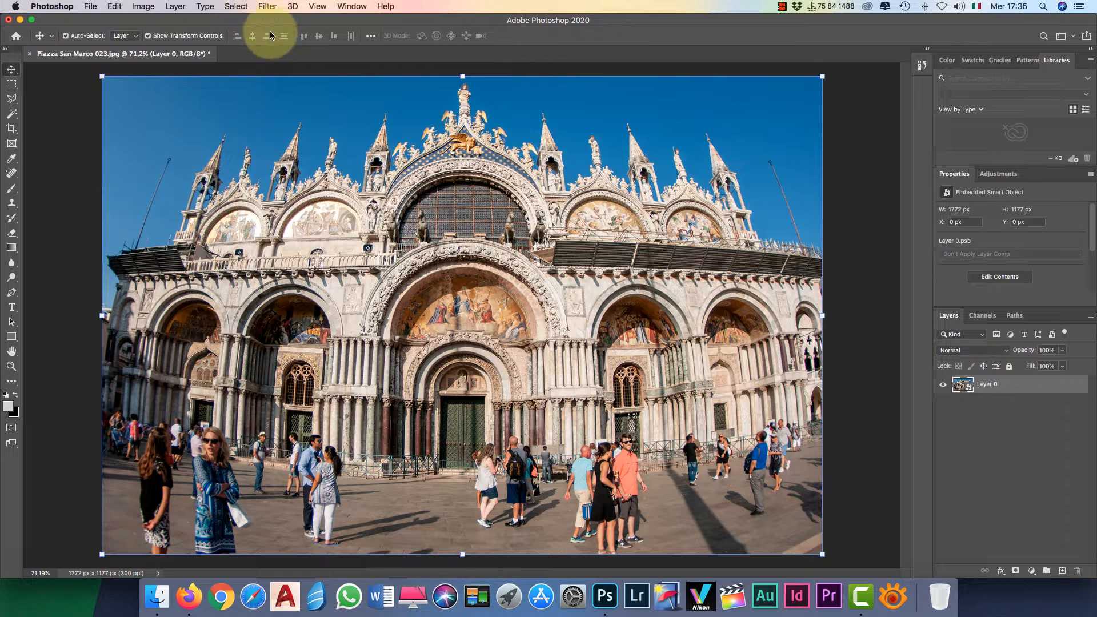
- Apply the Mezzotint filter with the Long Strokes type to the smart object, and compare the image with the filter off and on
left_click(267, 8)
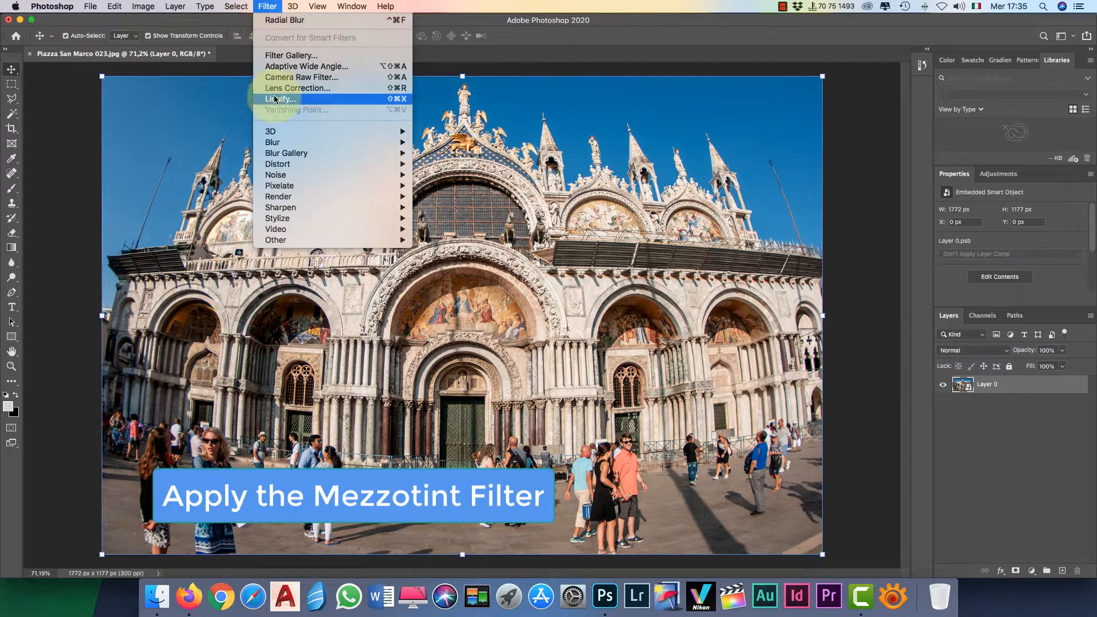
mouse_move(285, 189)
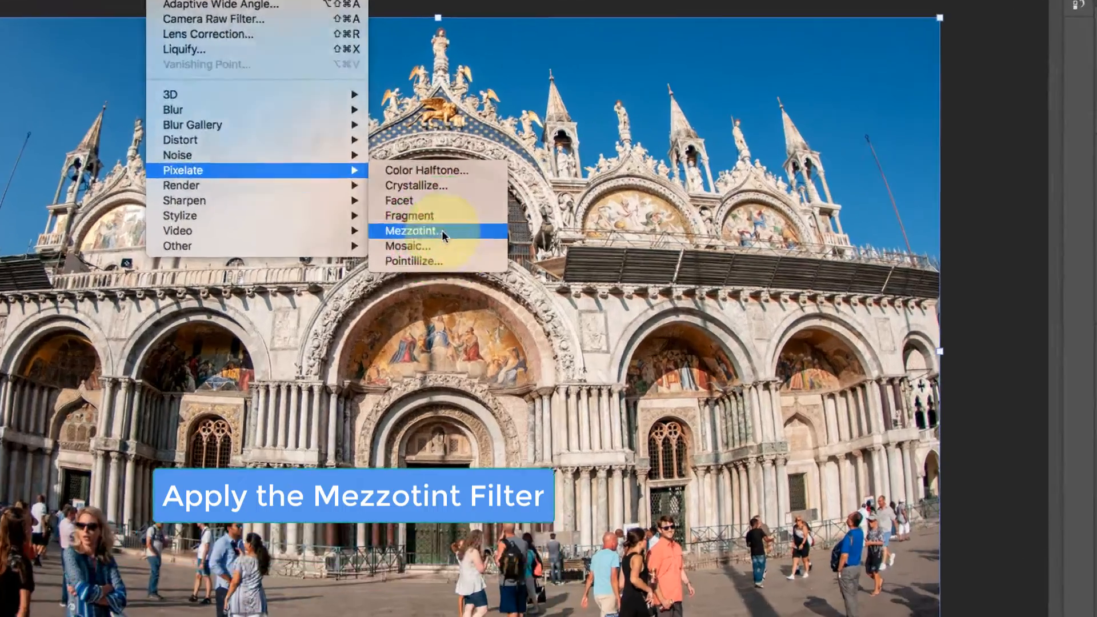
left_click(466, 231)
left_click(560, 451)
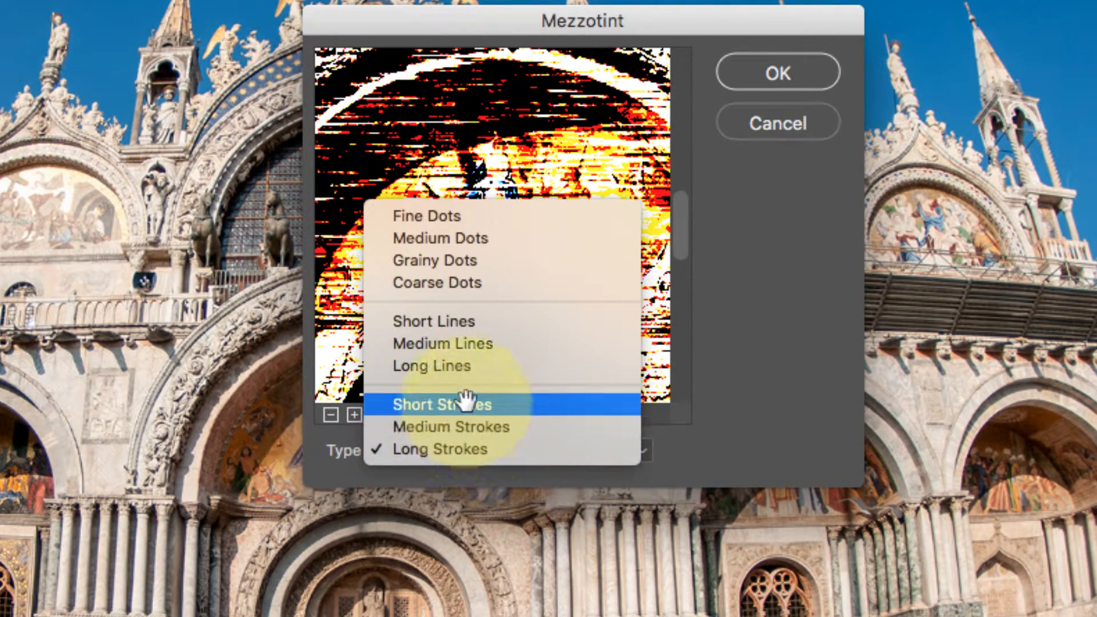
left_click(502, 448)
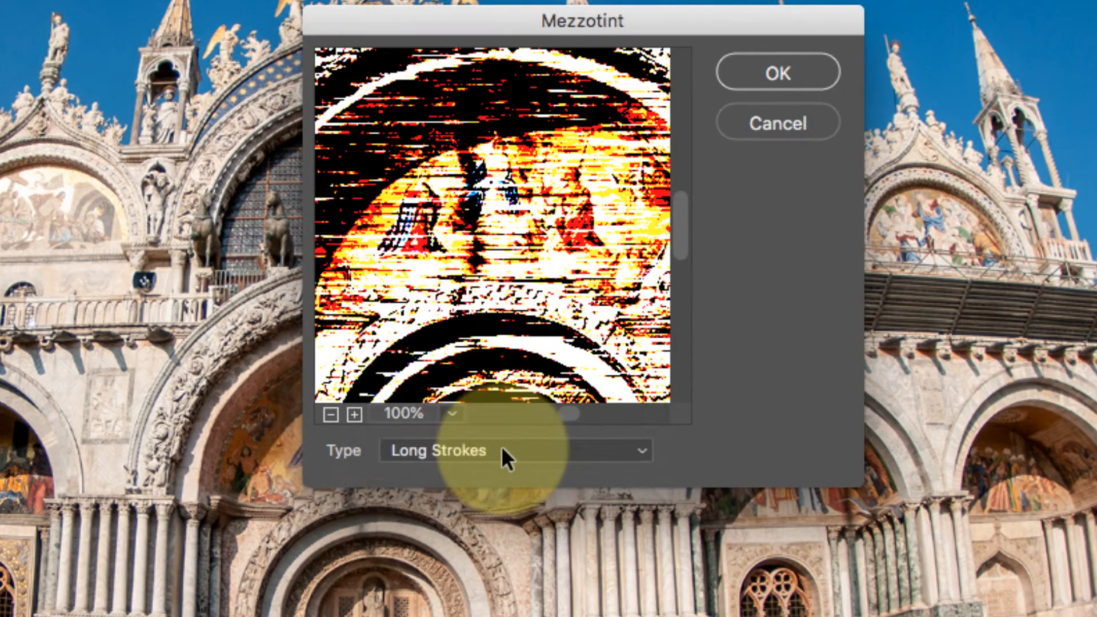
left_click(777, 71)
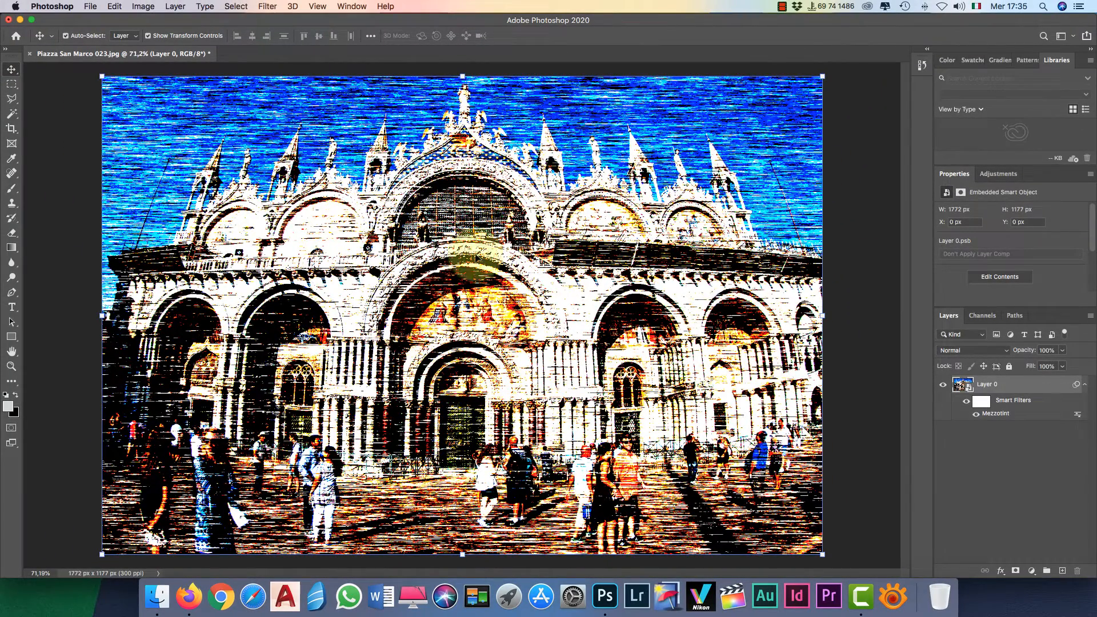
left_click(976, 414)
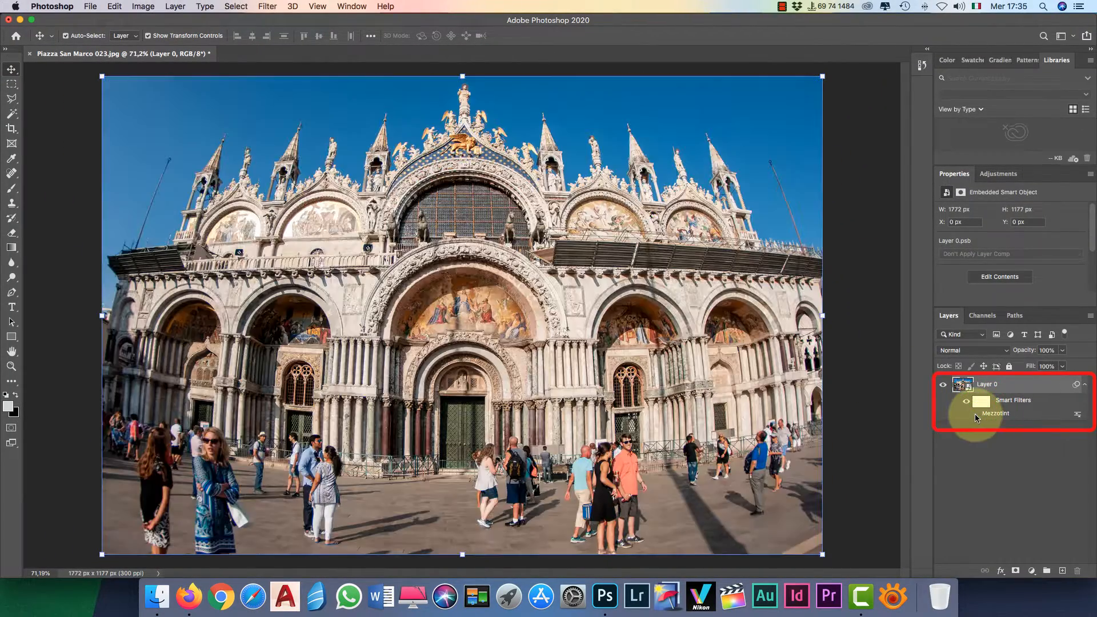
left_click(975, 414)
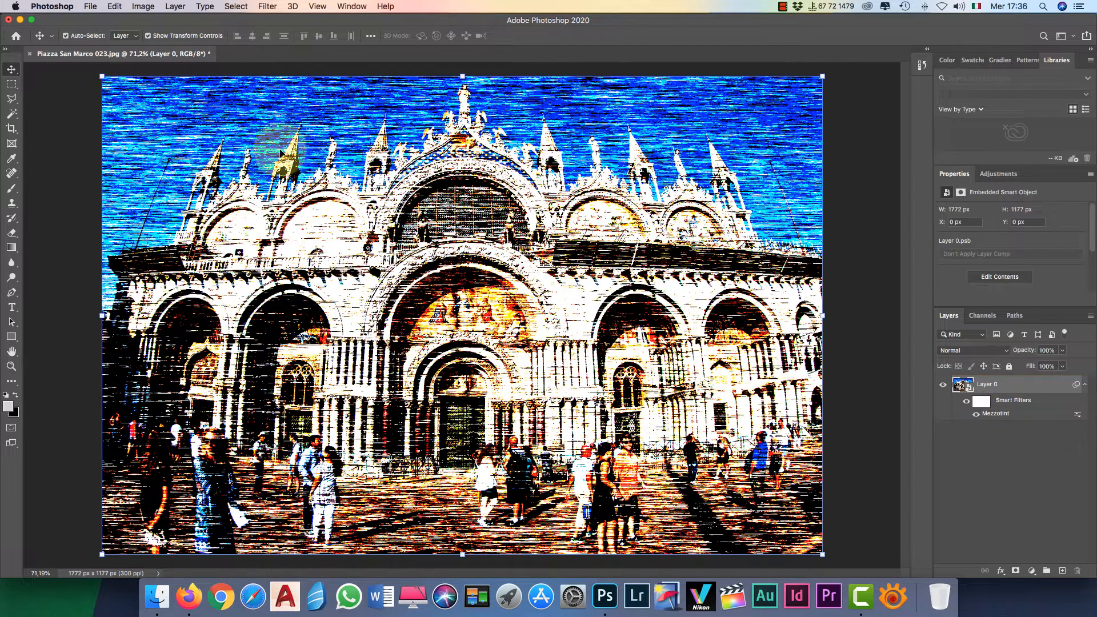
- Apply a Radial Blur with amount 100, Zoom method and Best quality, and compare the image with the blur off and on
left_click(265, 7)
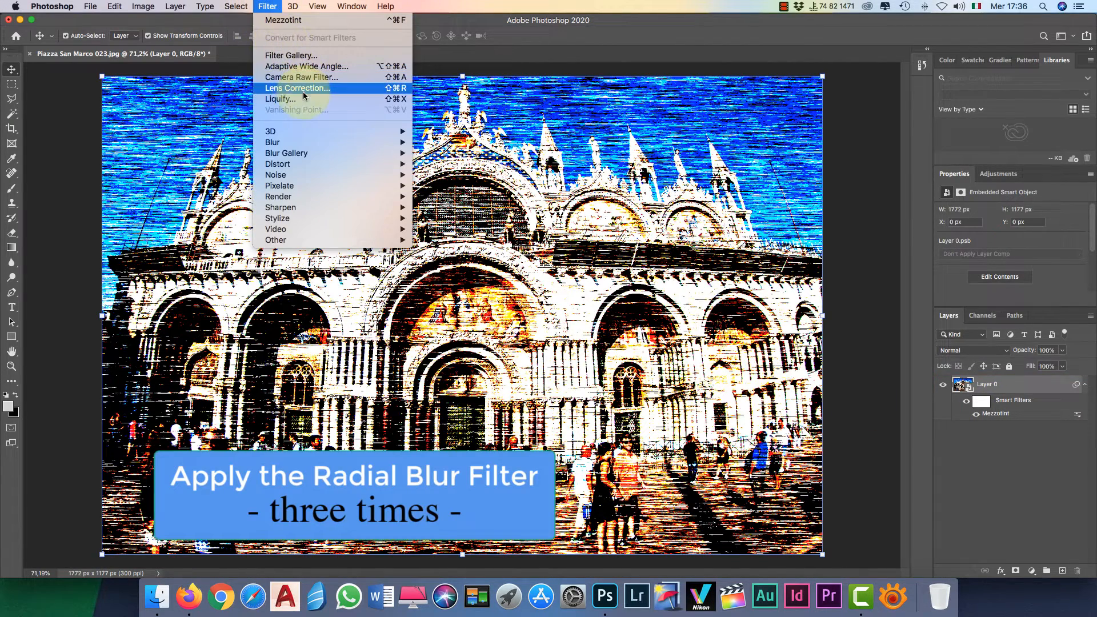
mouse_move(300, 146)
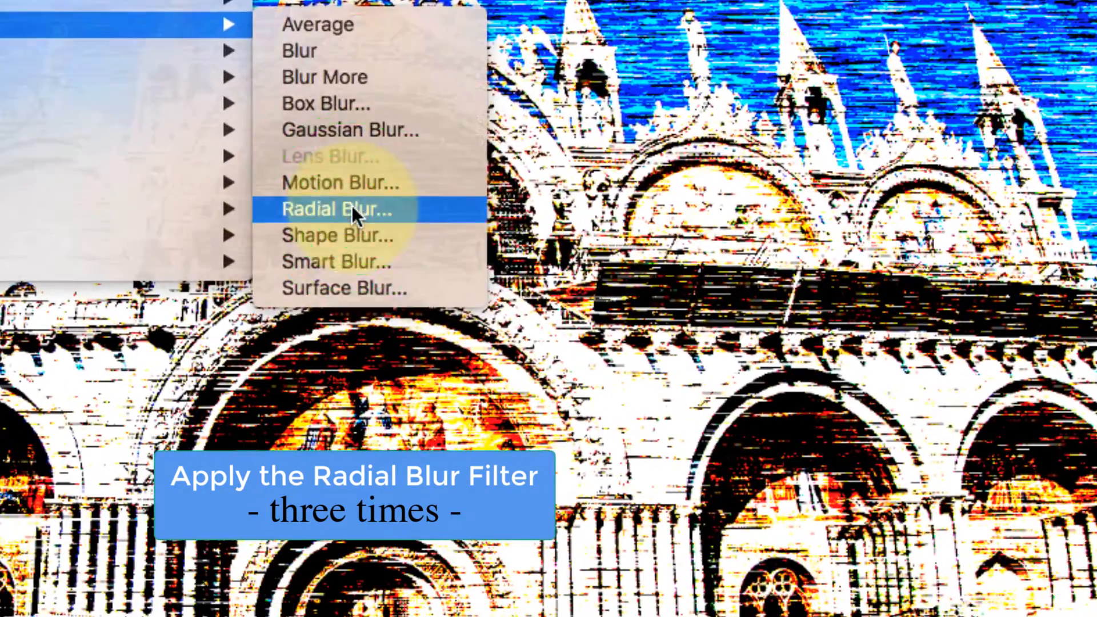
left_click(435, 220)
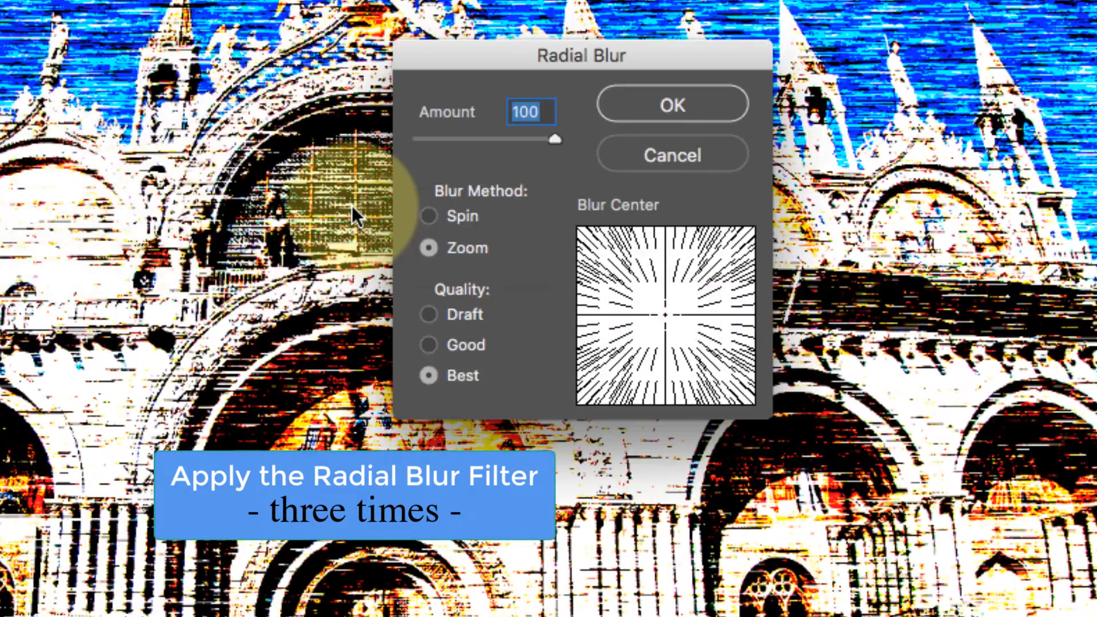
left_click(532, 137)
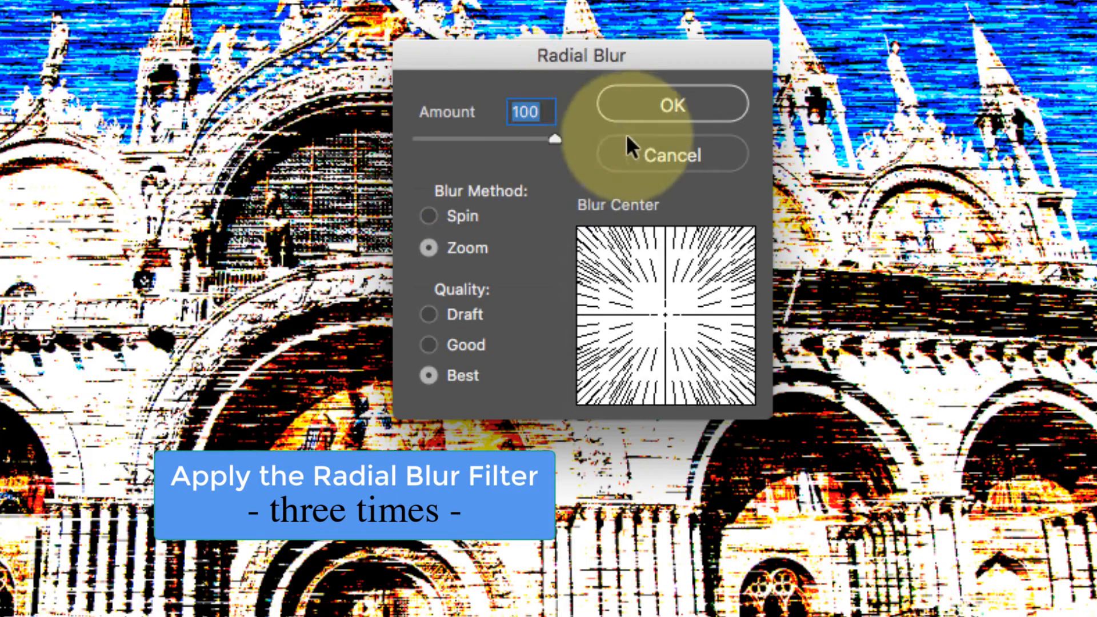
left_click_drag(555, 139, 581, 154)
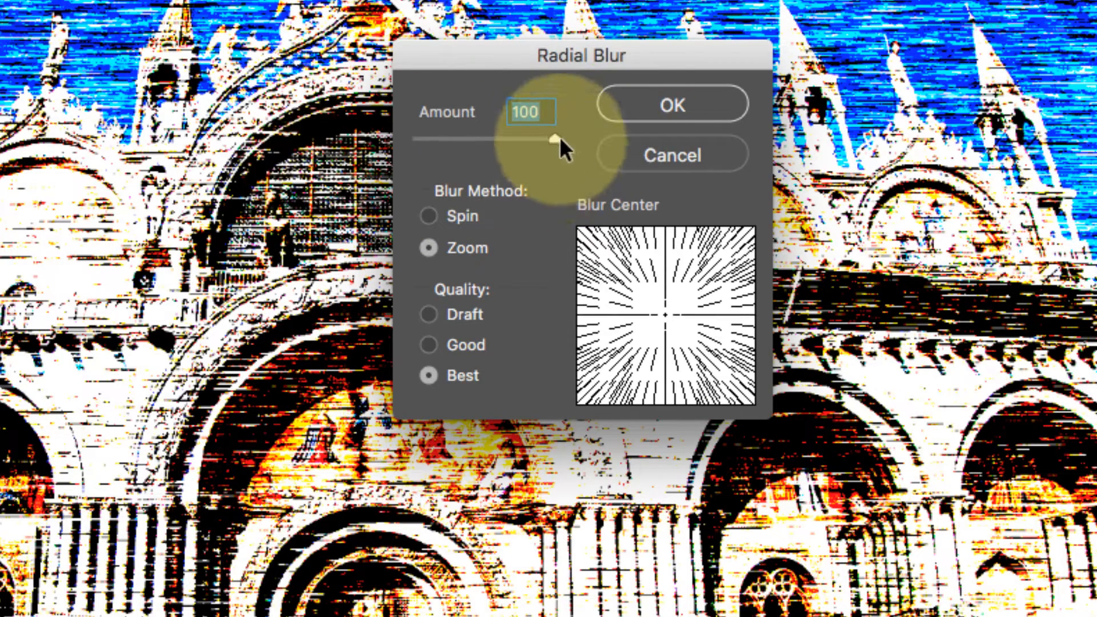
left_click(424, 245)
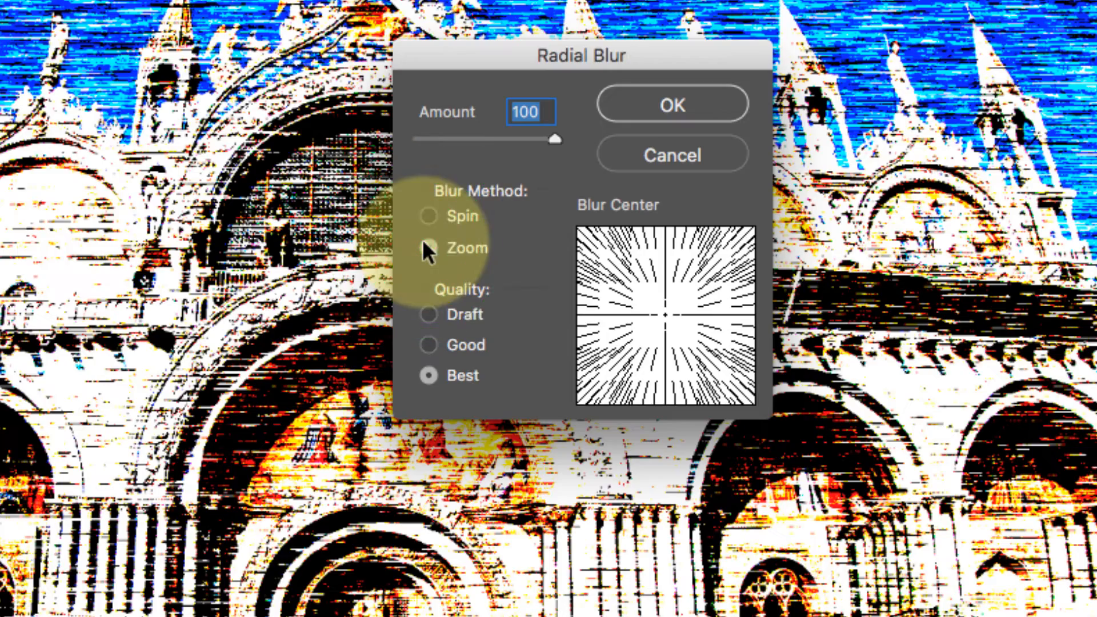
left_click(428, 374)
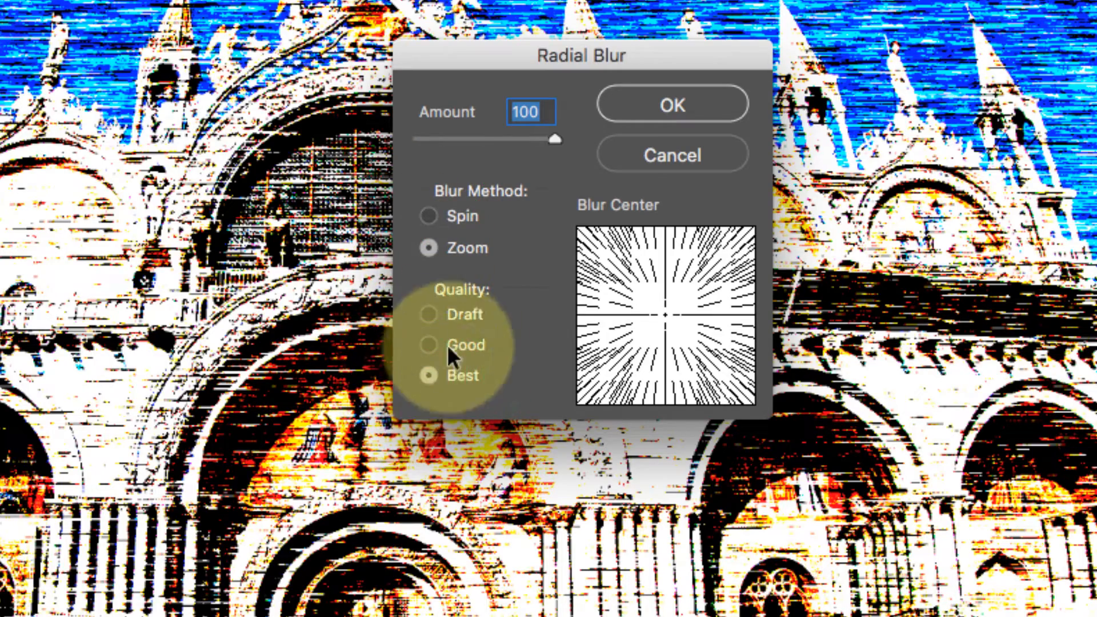
left_click(681, 98)
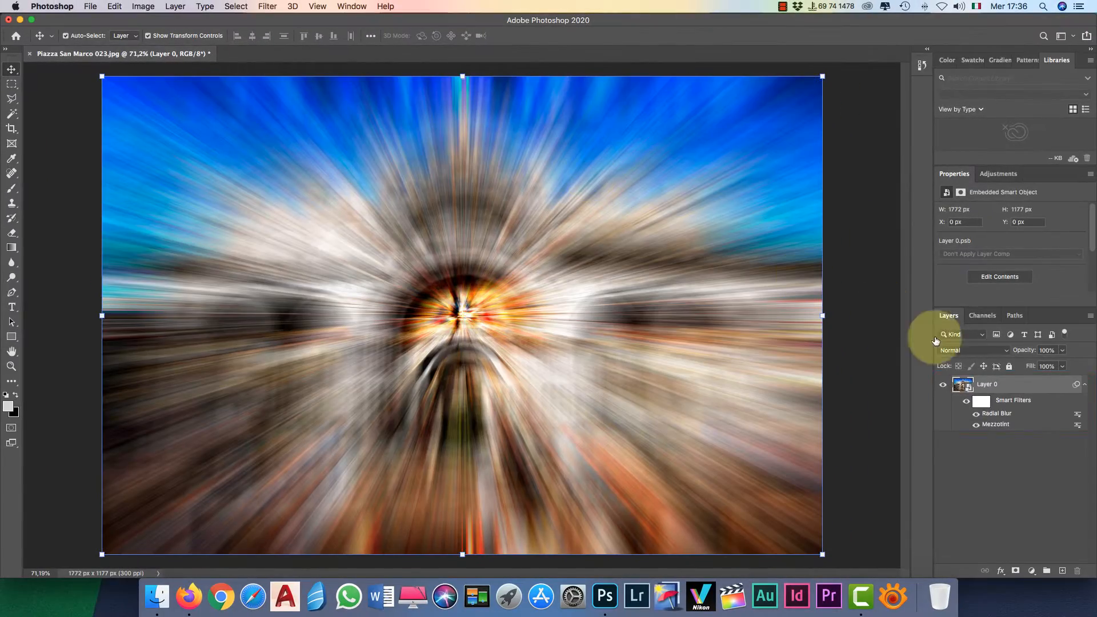
left_click(977, 413)
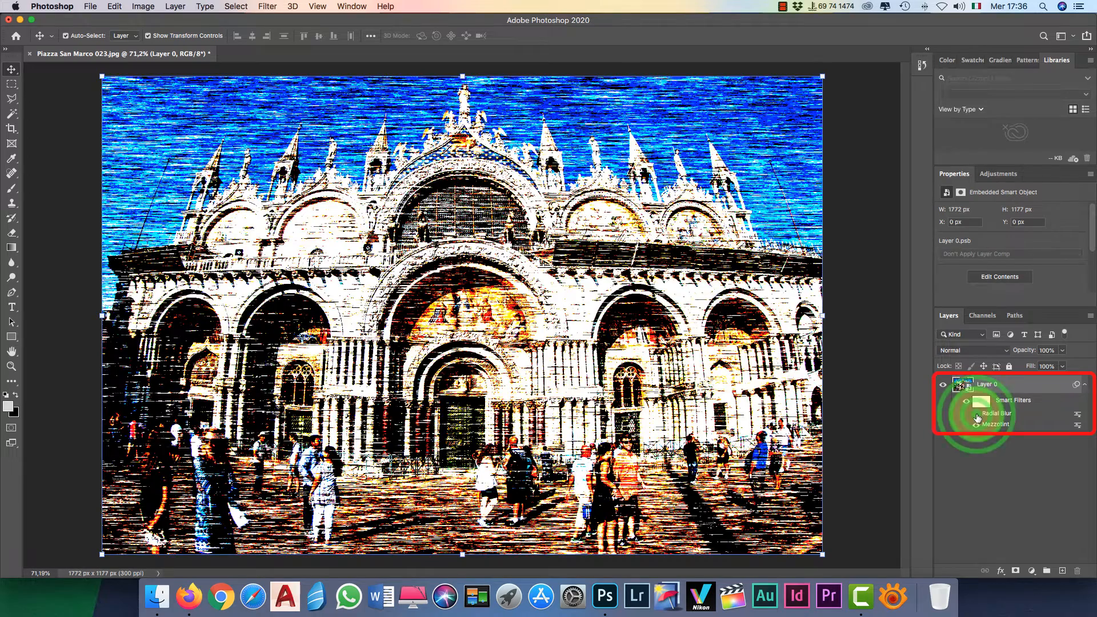
left_click(977, 413)
- Apply a second Radial Blur with the same amount 100, Zoom and Best settings, and toggle its visibility to compare
left_click(268, 6)
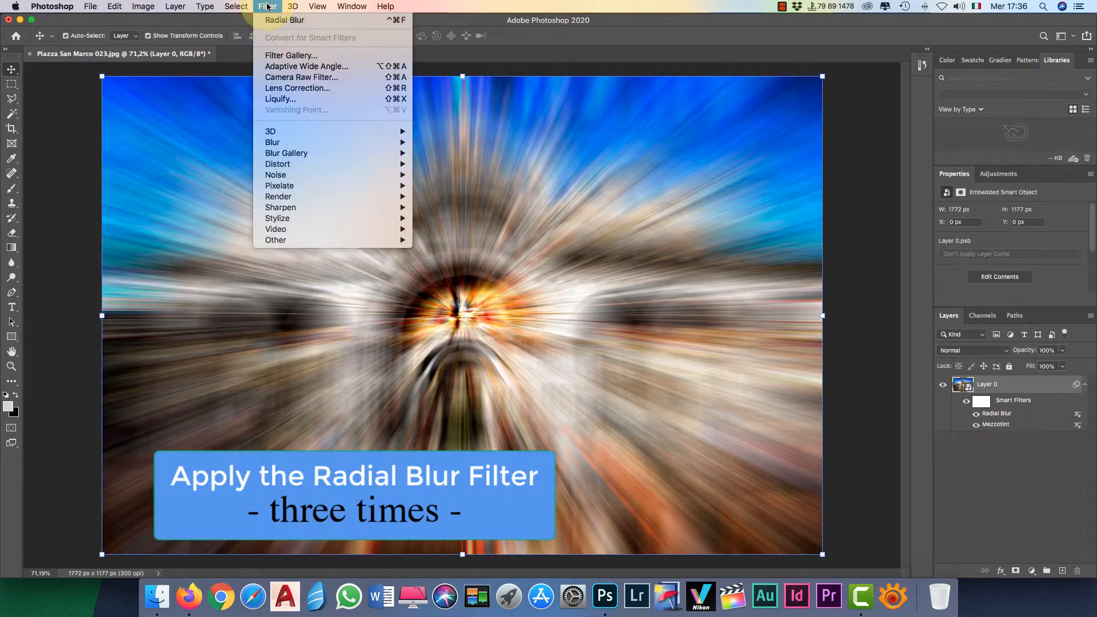
left_click(315, 22)
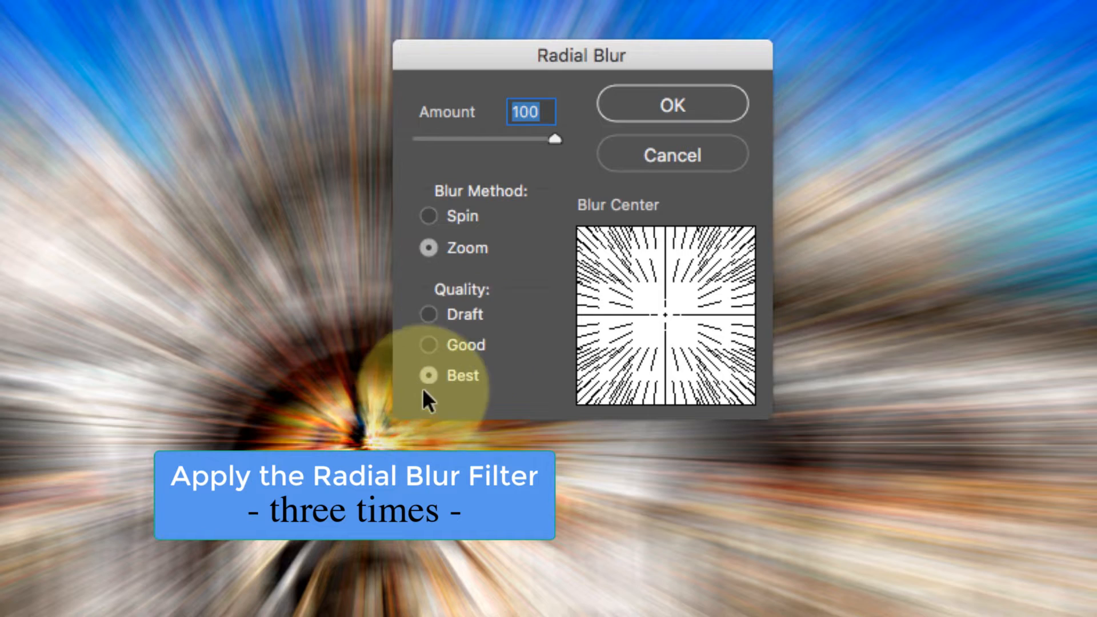
left_click(682, 97)
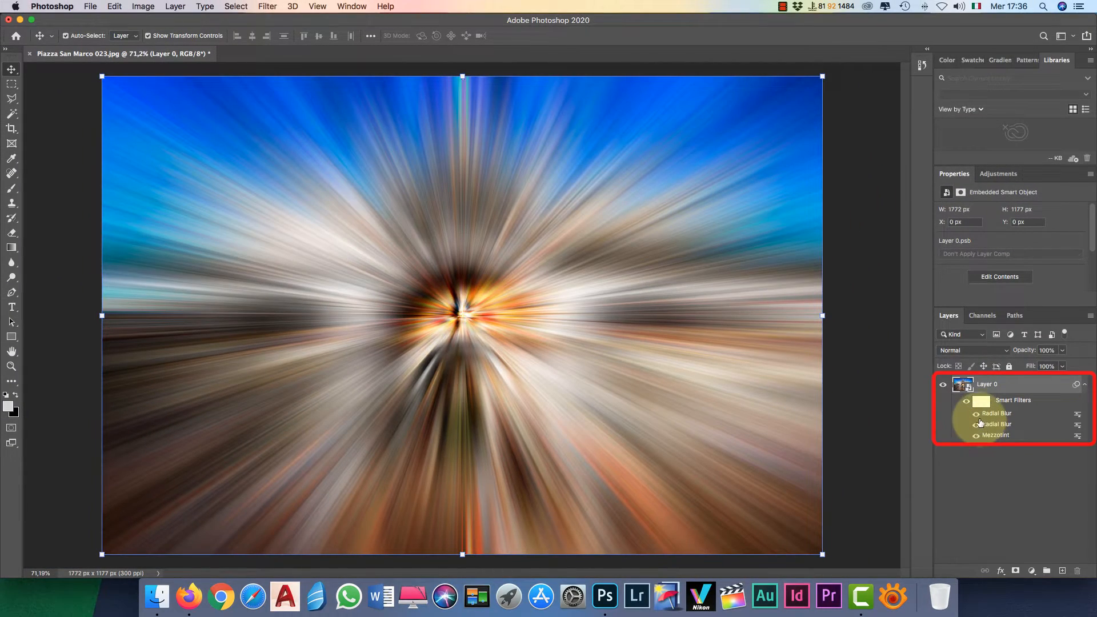
left_click(976, 414)
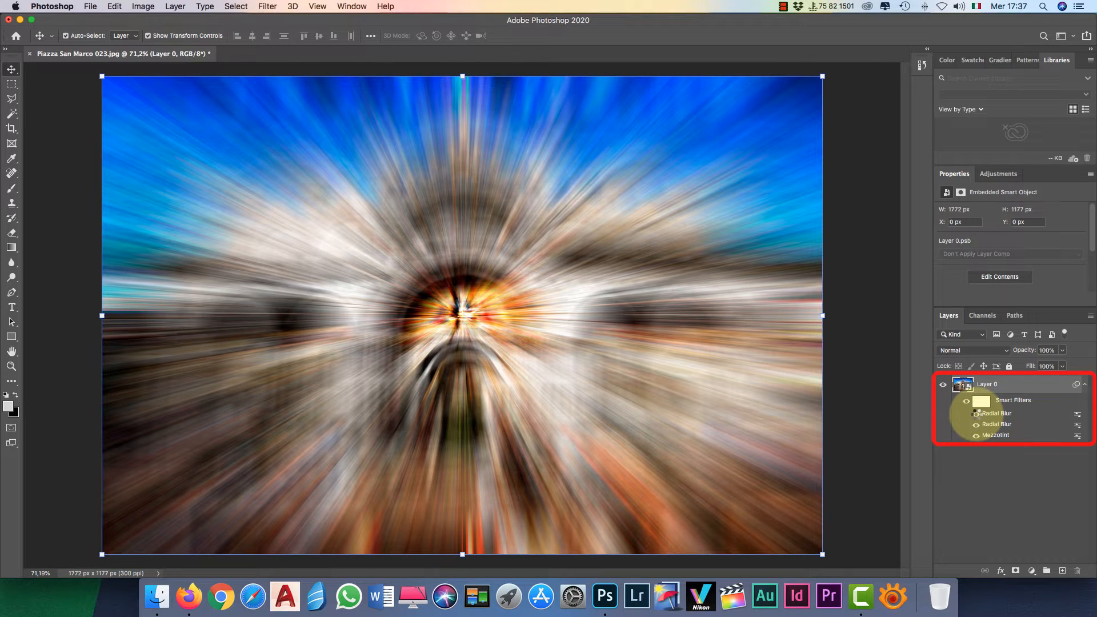
left_click(976, 413)
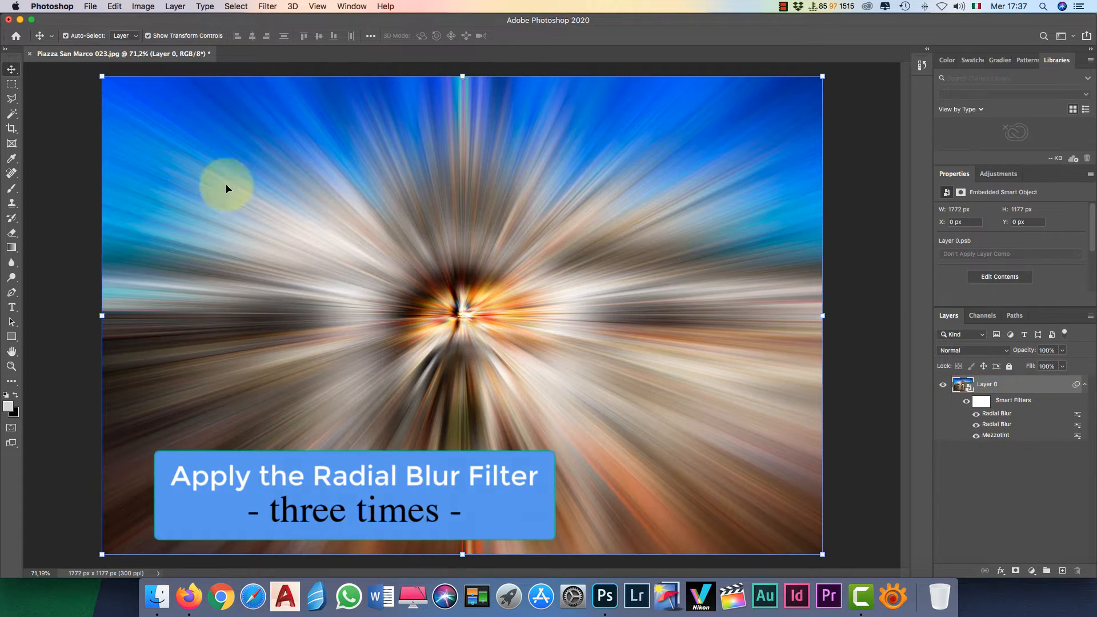
- Add a third Radial Blur at amount 100, Zoom, Best quality, and check its effect by hiding and showing it
left_click(266, 7)
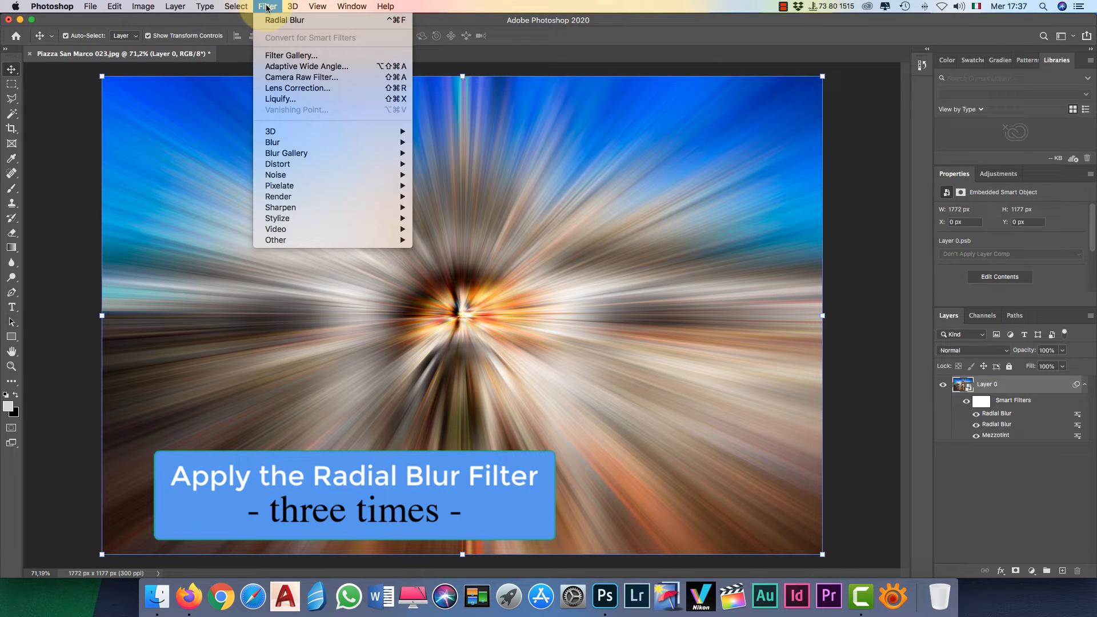
left_click(287, 20)
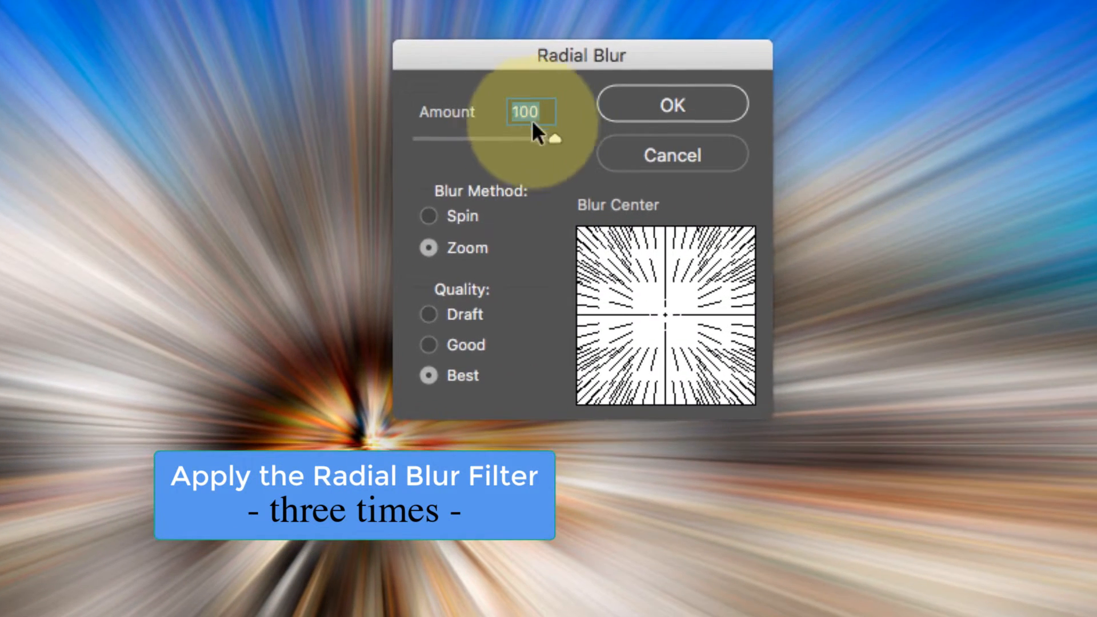
left_click(663, 105)
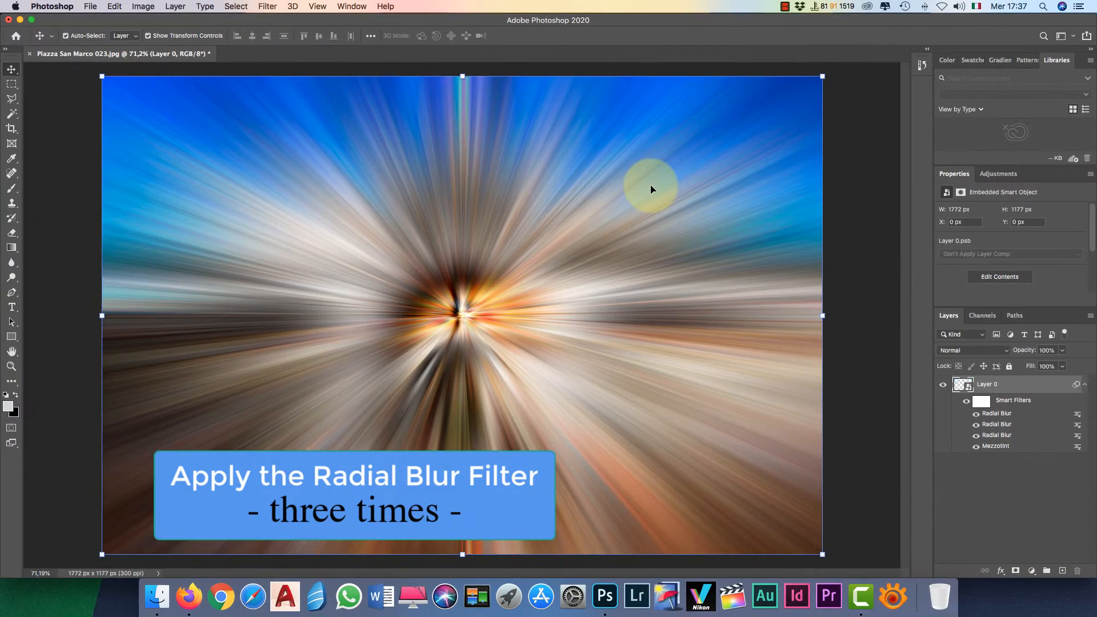
left_click(977, 414)
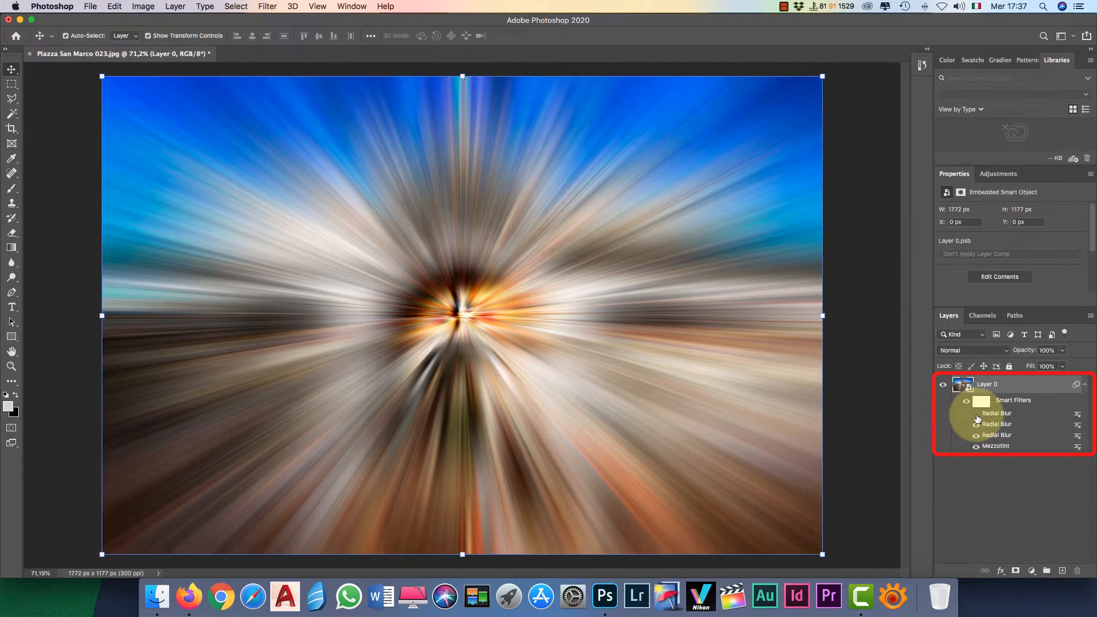
left_click(976, 414)
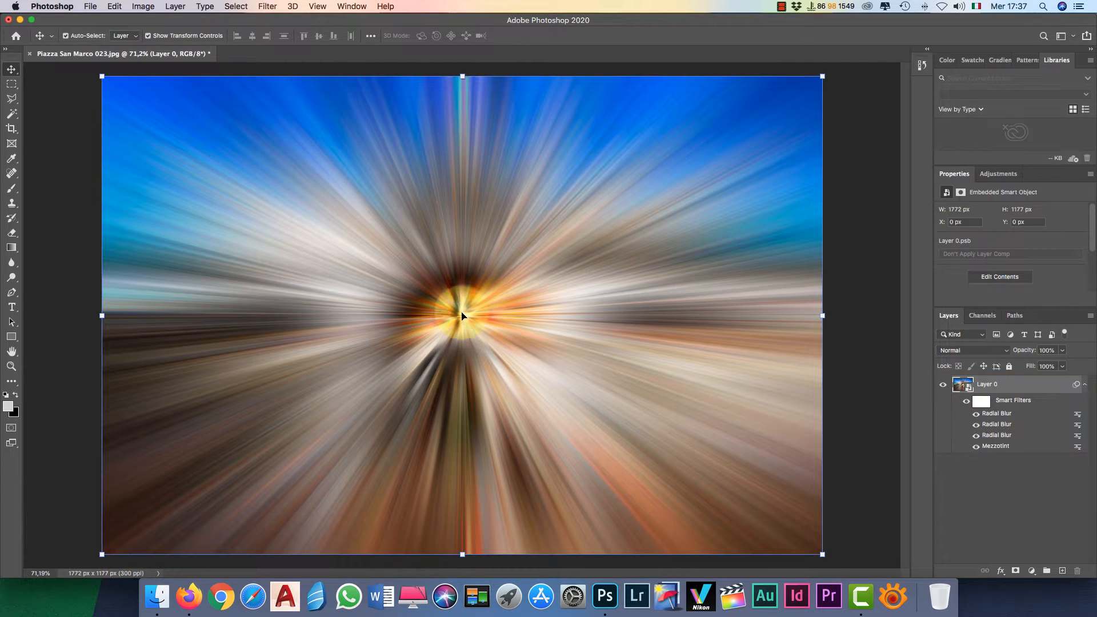
- Apply the Twirl distort filter to the smart object with an angle of 125°
left_click(268, 6)
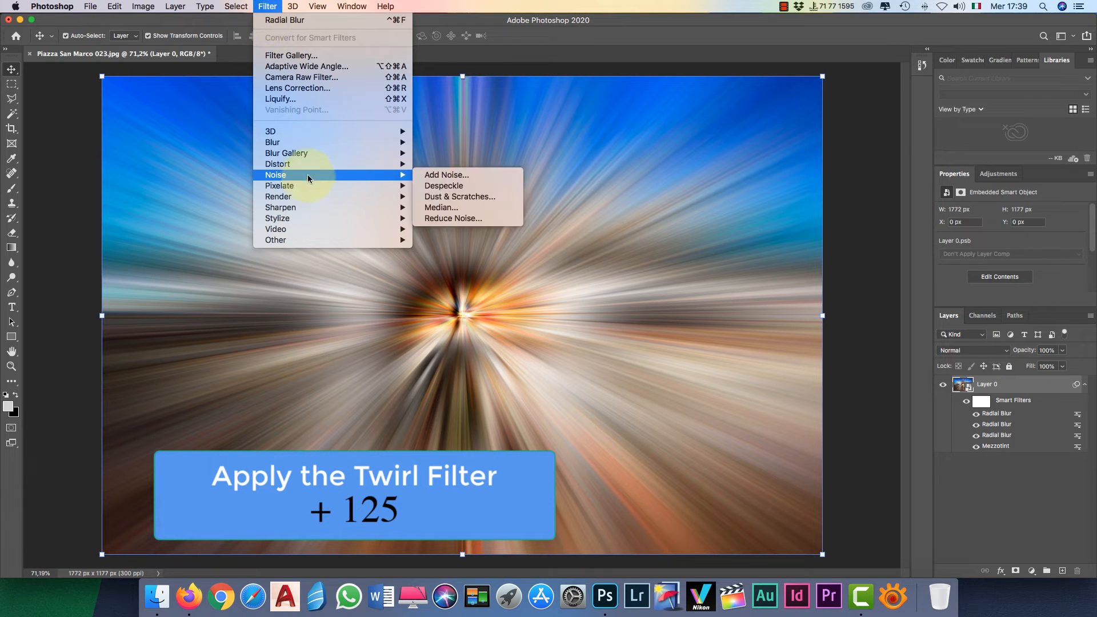
mouse_move(302, 170)
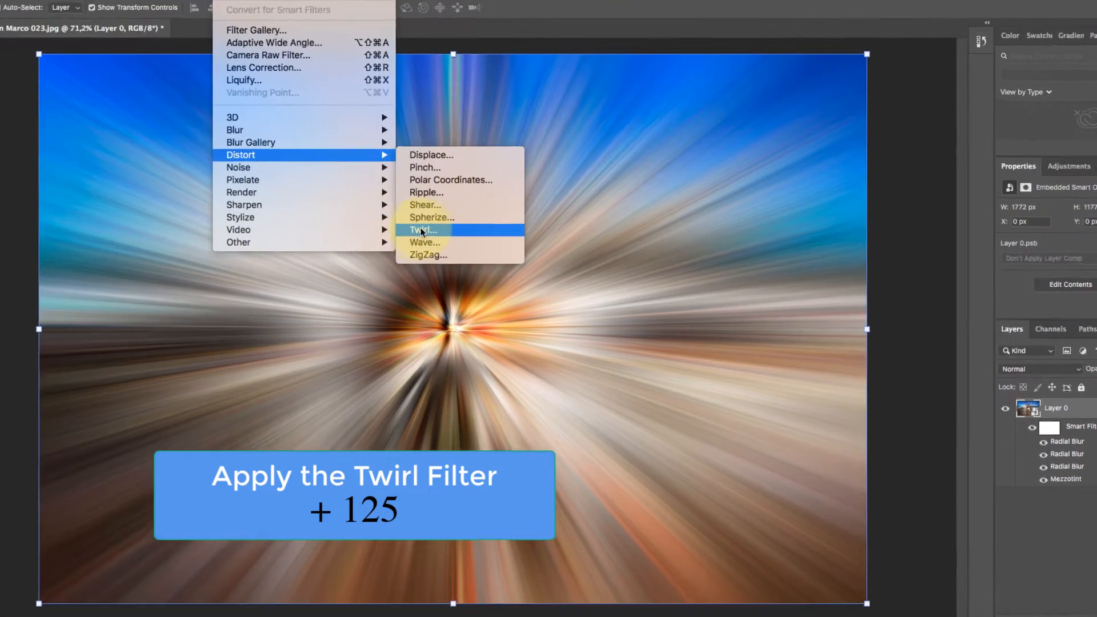
left_click(440, 229)
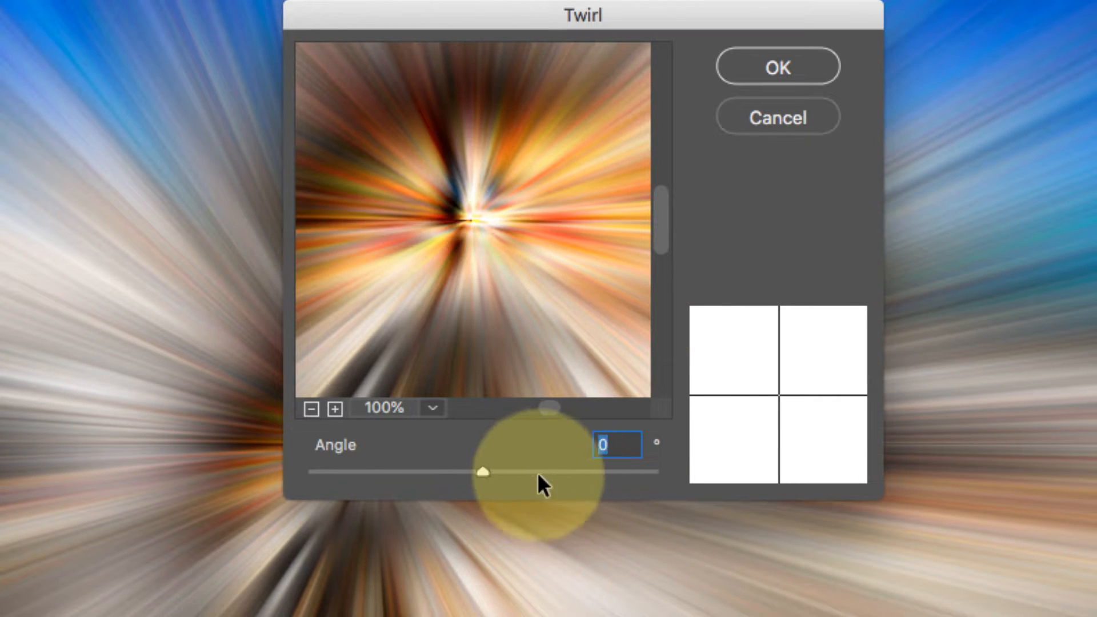
left_click(481, 469)
left_click_drag(481, 467, 502, 468)
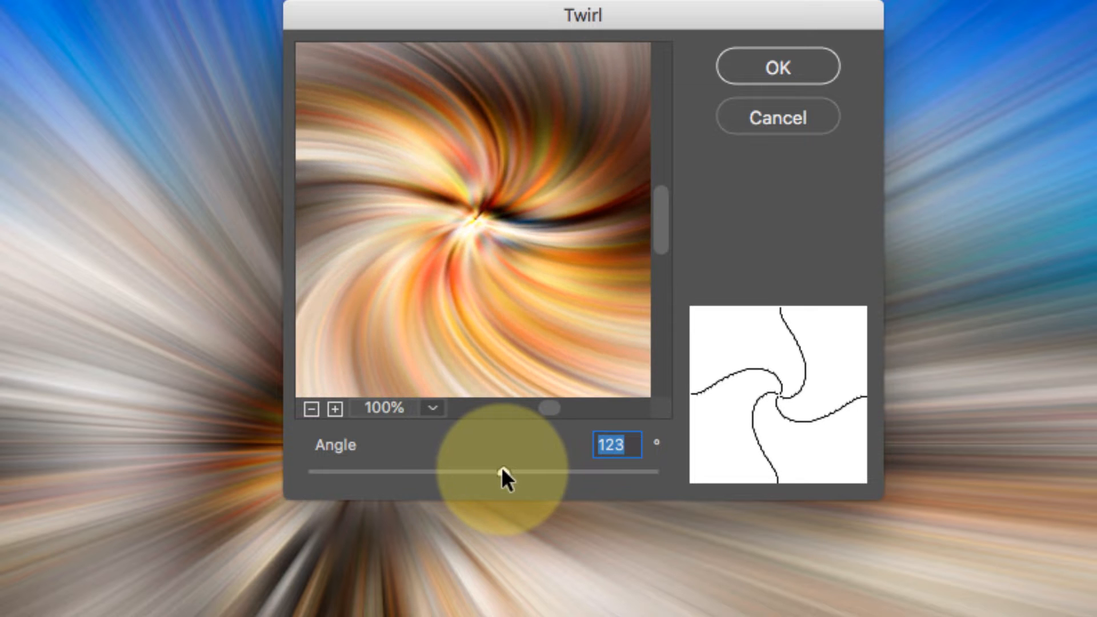
left_click(627, 445)
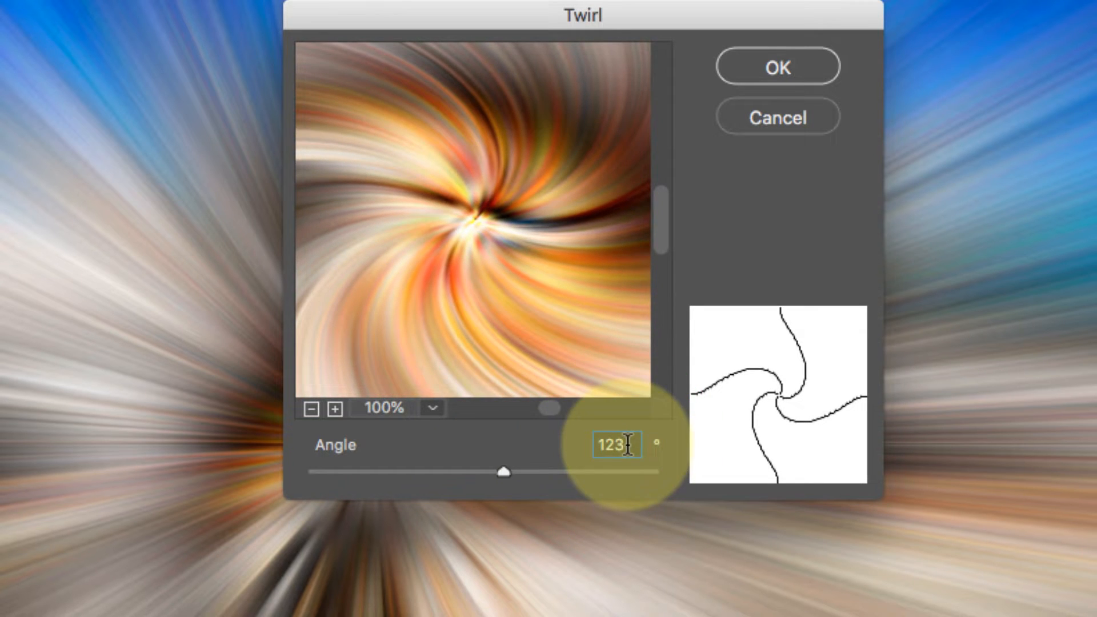
key("BackSpace")
type("5")
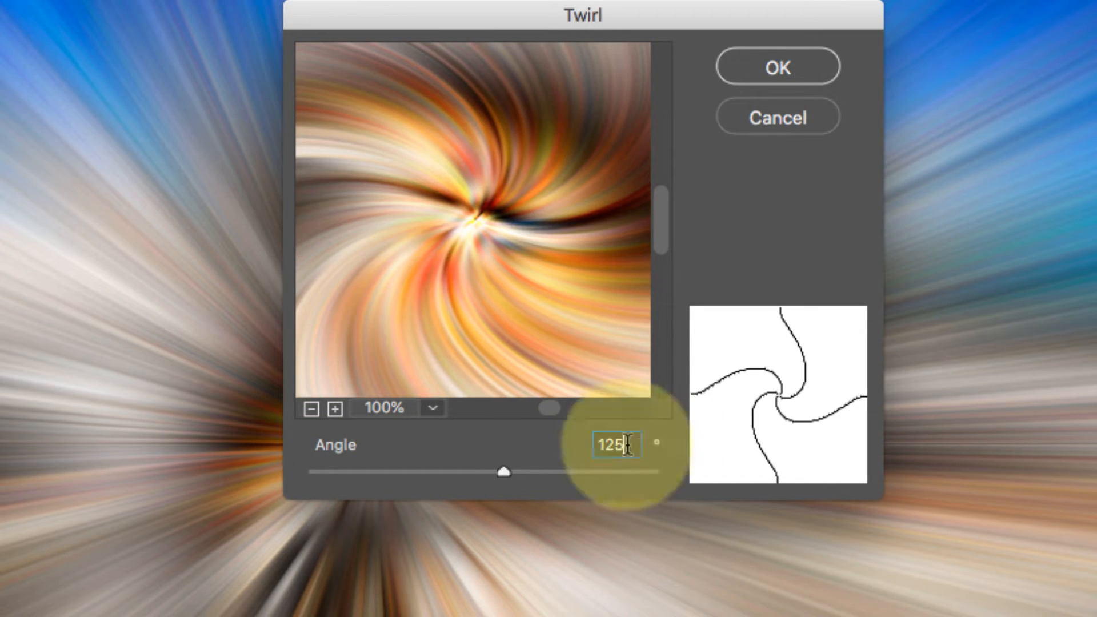
left_click(781, 67)
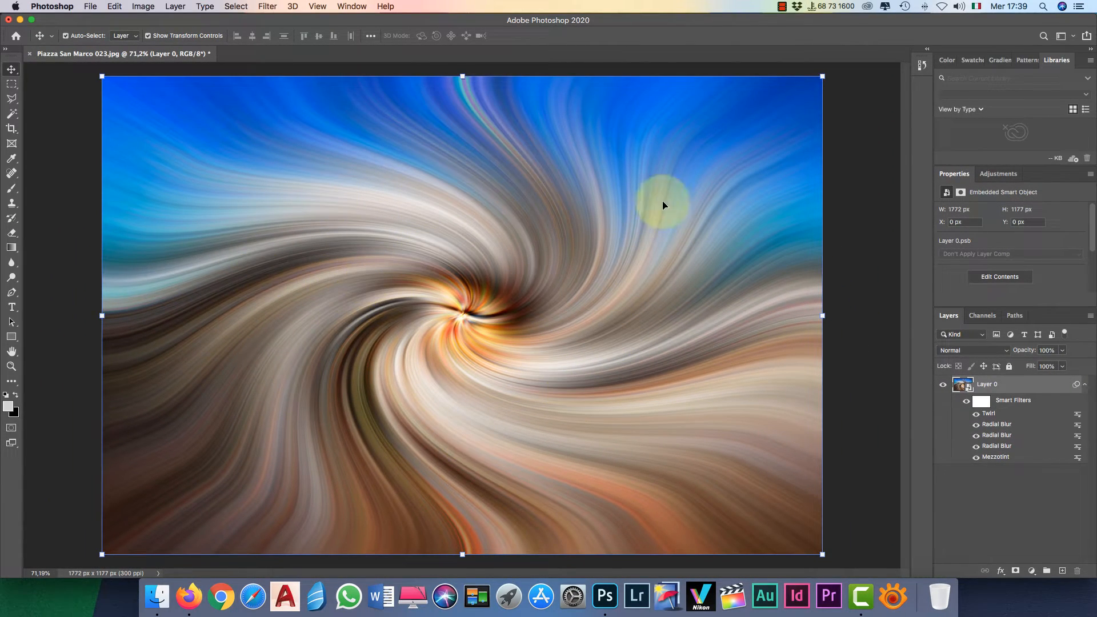
- Duplicate Layer 0 as "Twirl -125" and rename the original layer "Twirl +125"
right_click(994, 385)
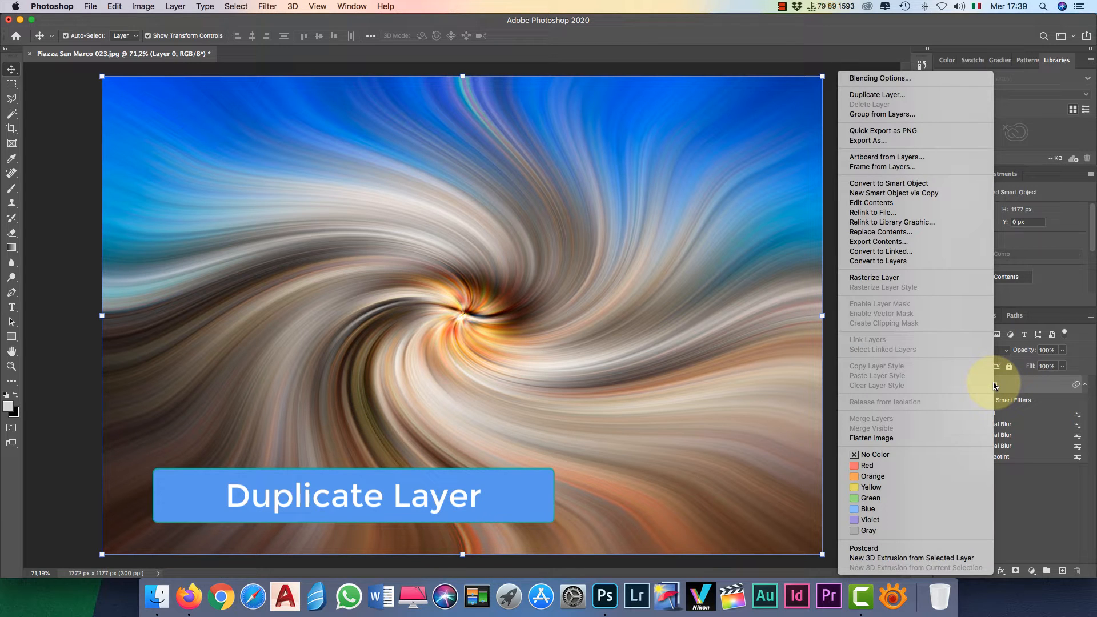
left_click(874, 95)
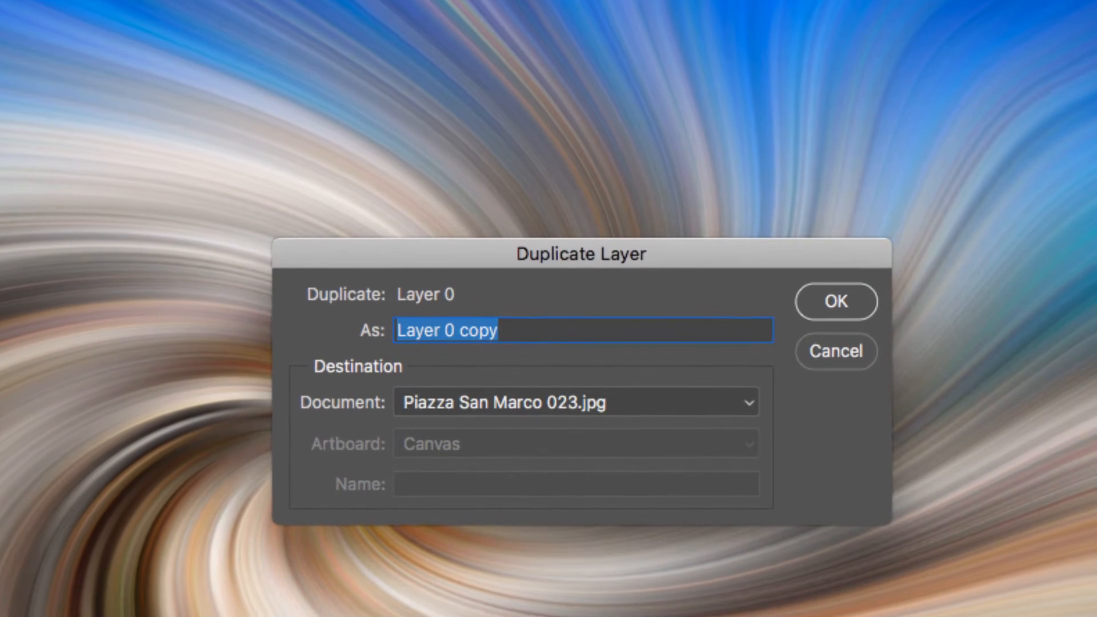
type("Twirl -125")
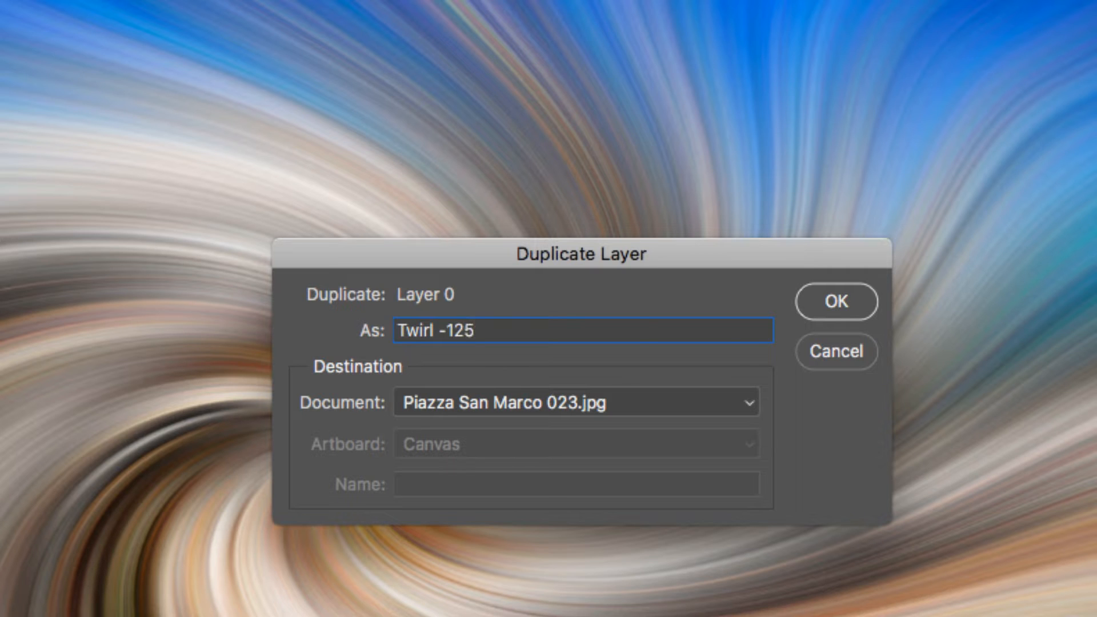
left_click(848, 298)
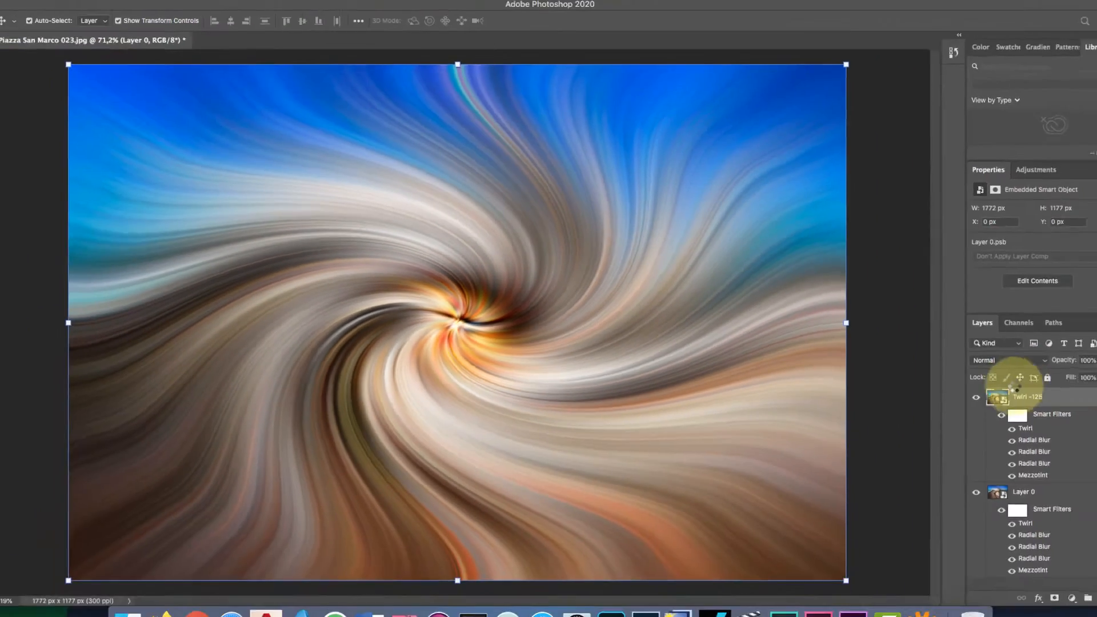
left_click(993, 472)
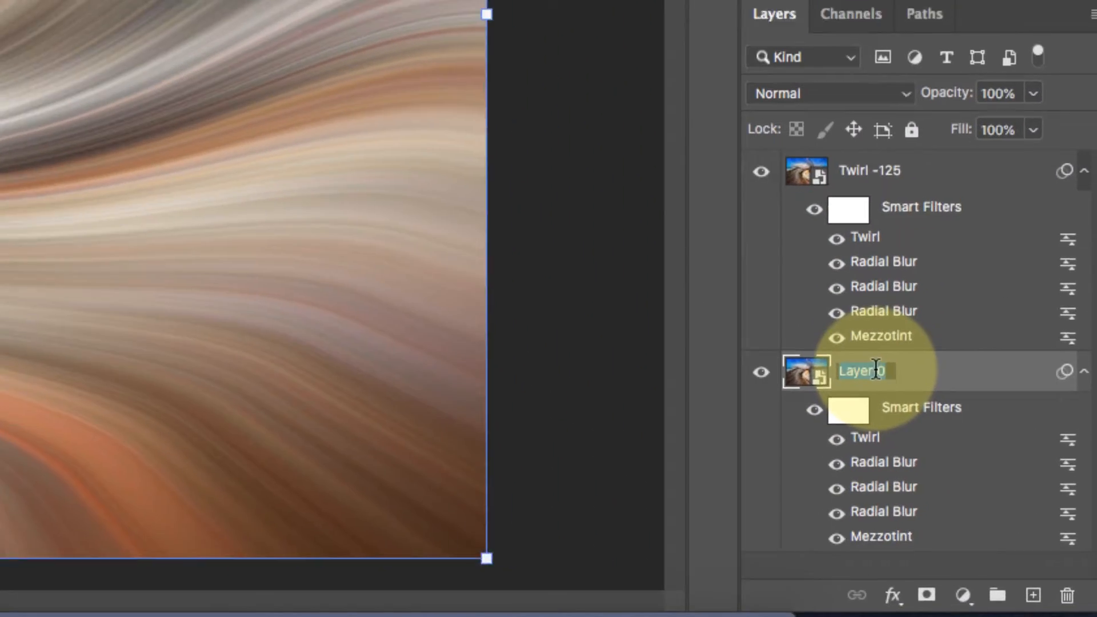
type("Twirl +125")
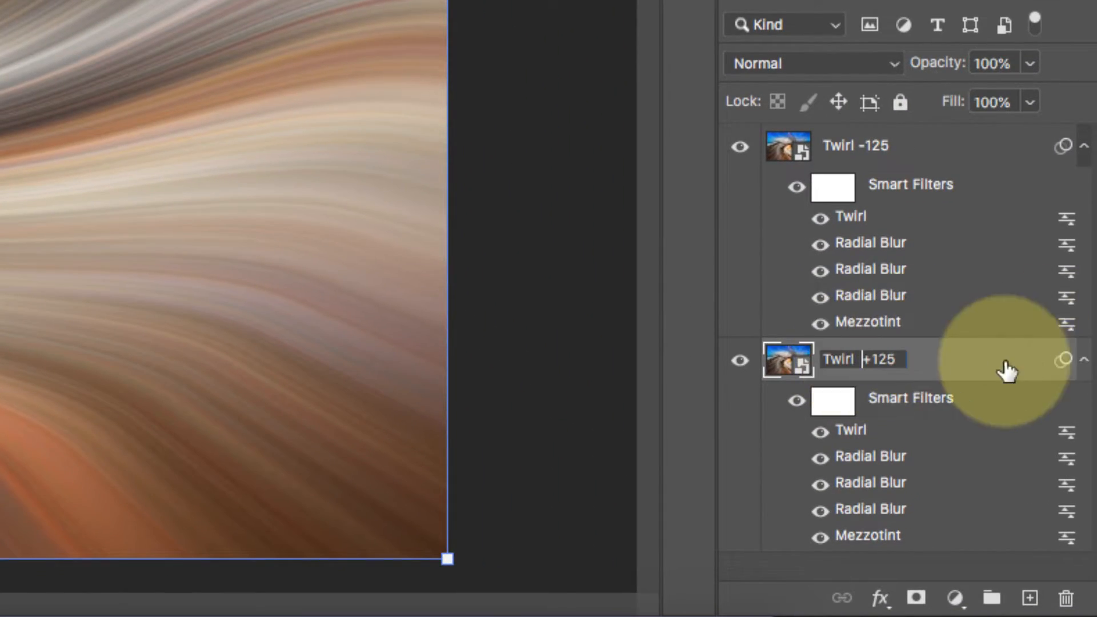
key("Return")
- Set the Twirl filter's angle to -125° on the Twirl -125 layer, and compare by hiding and showing that layer
double_click(853, 216)
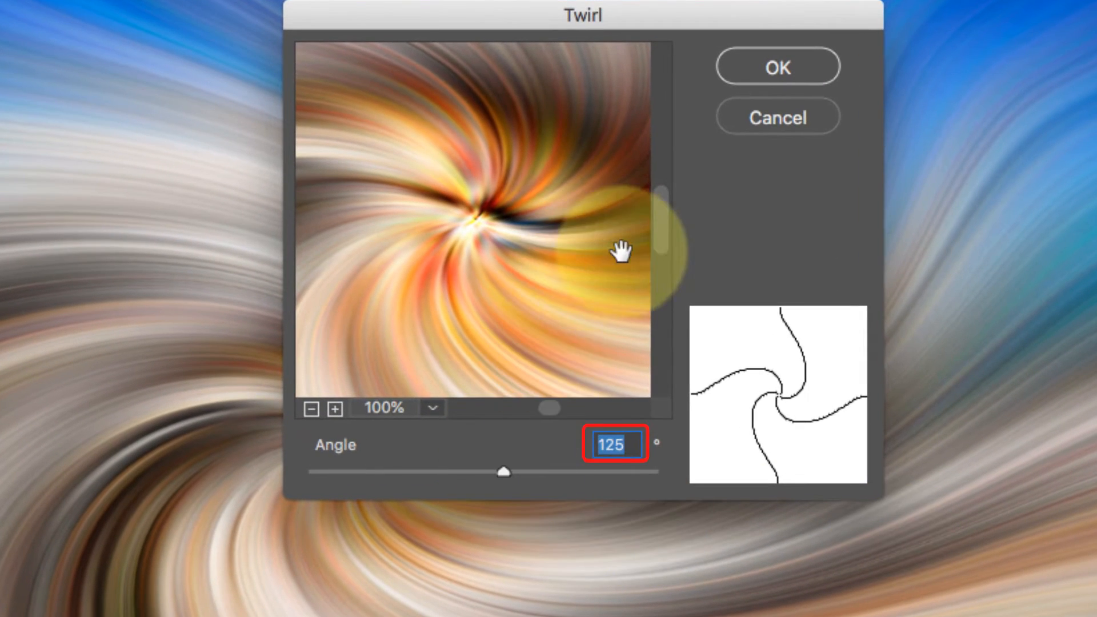
left_click(598, 444)
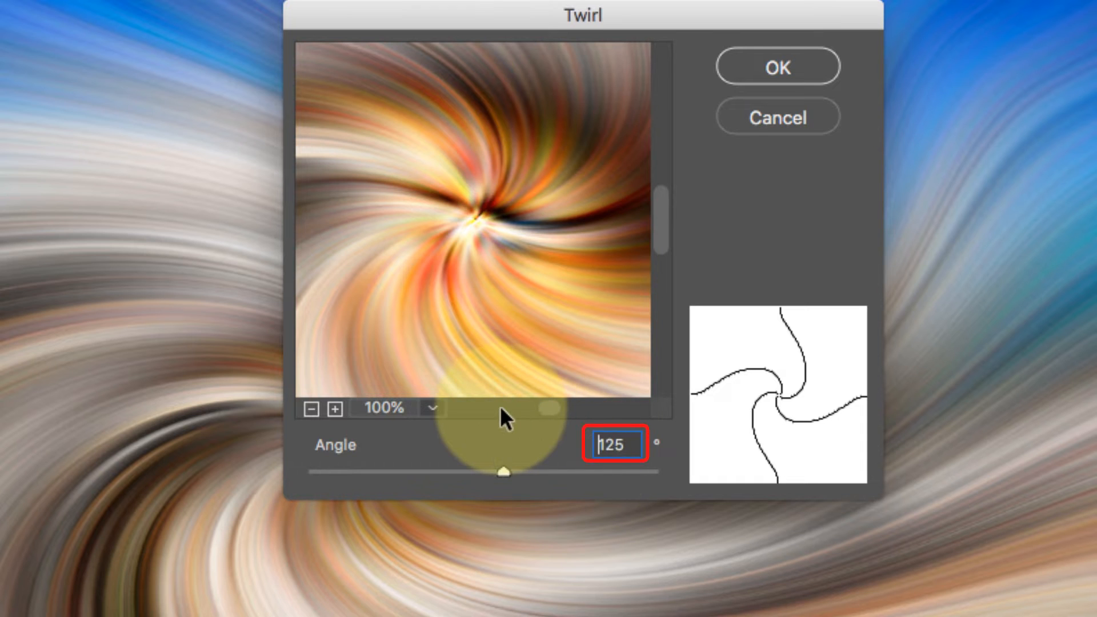
type("-")
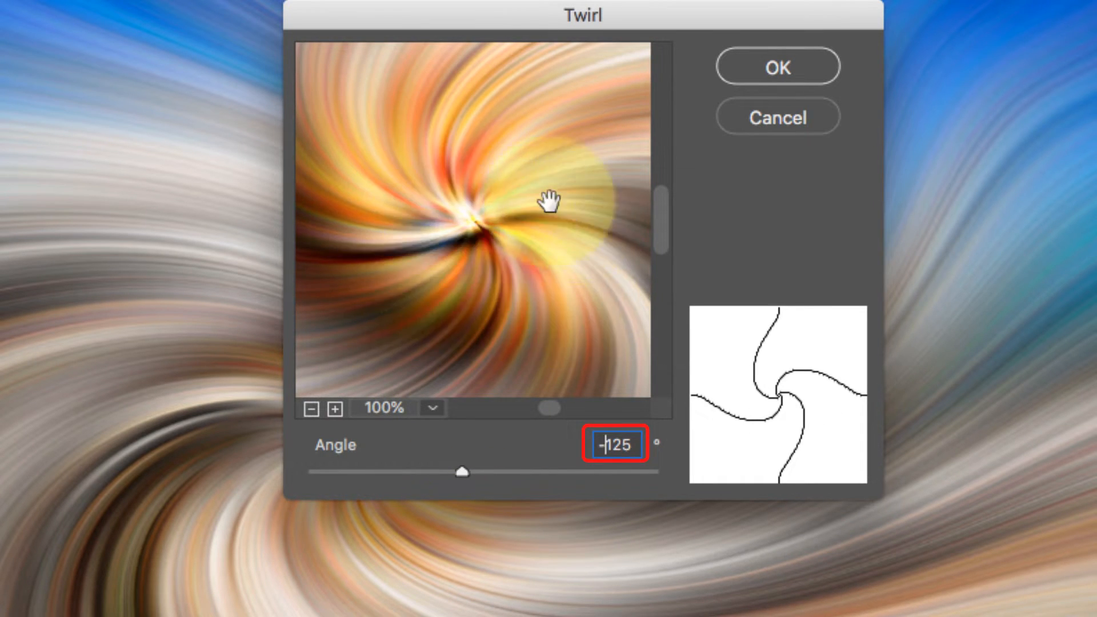
left_click(798, 64)
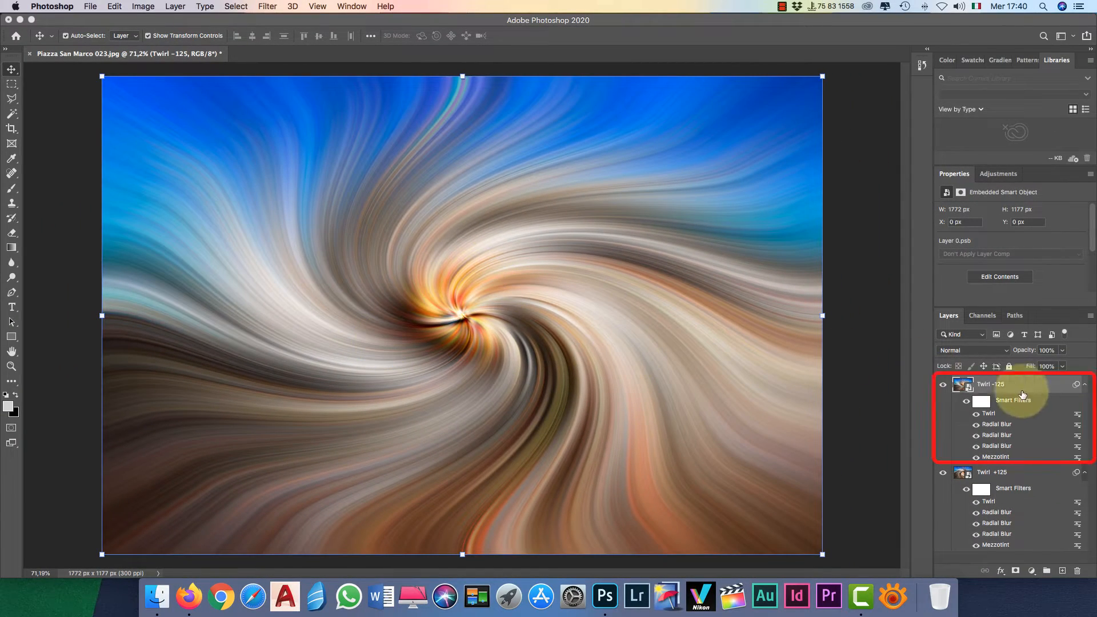
left_click(942, 384)
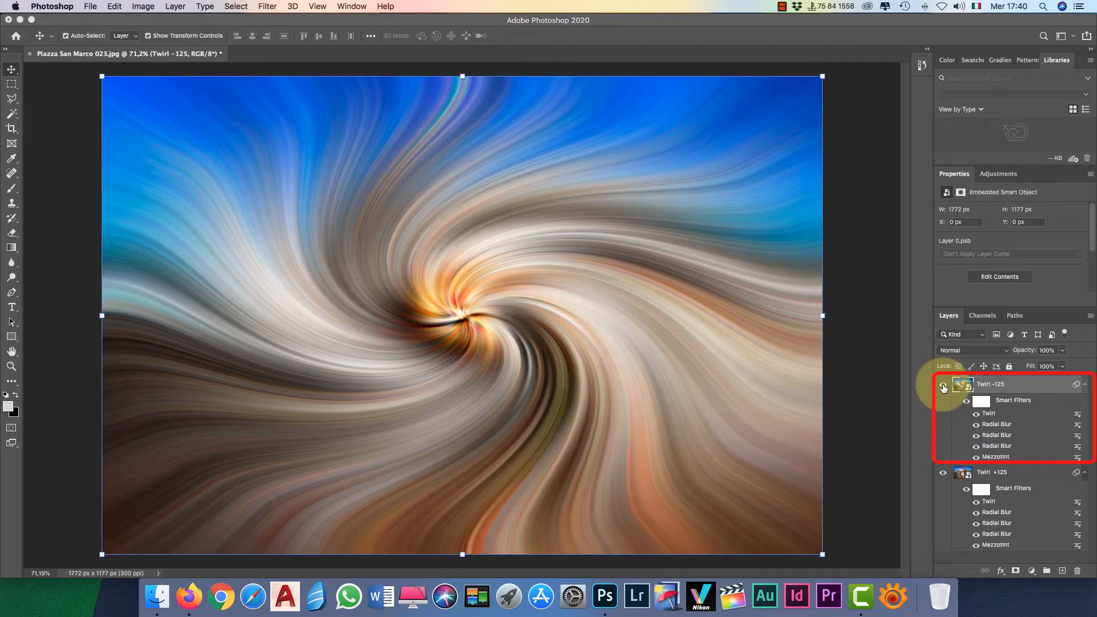
left_click(943, 387)
left_click(943, 387)
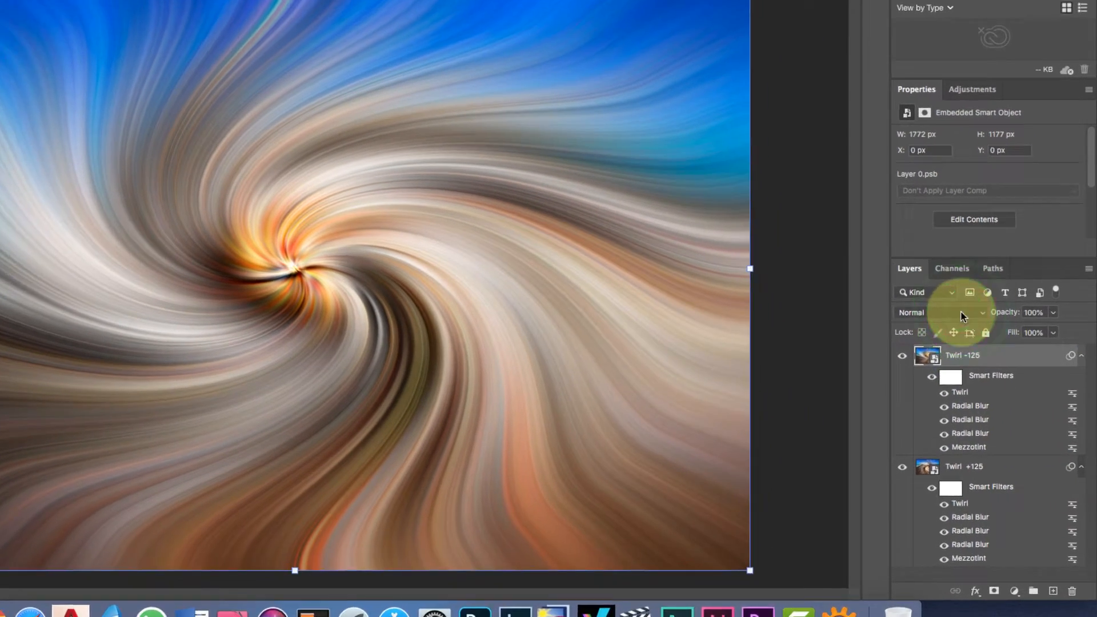
- Set the Twirl -125 layer's blend mode to Lighten and merge it with the Twirl +125 layer
left_click(966, 350)
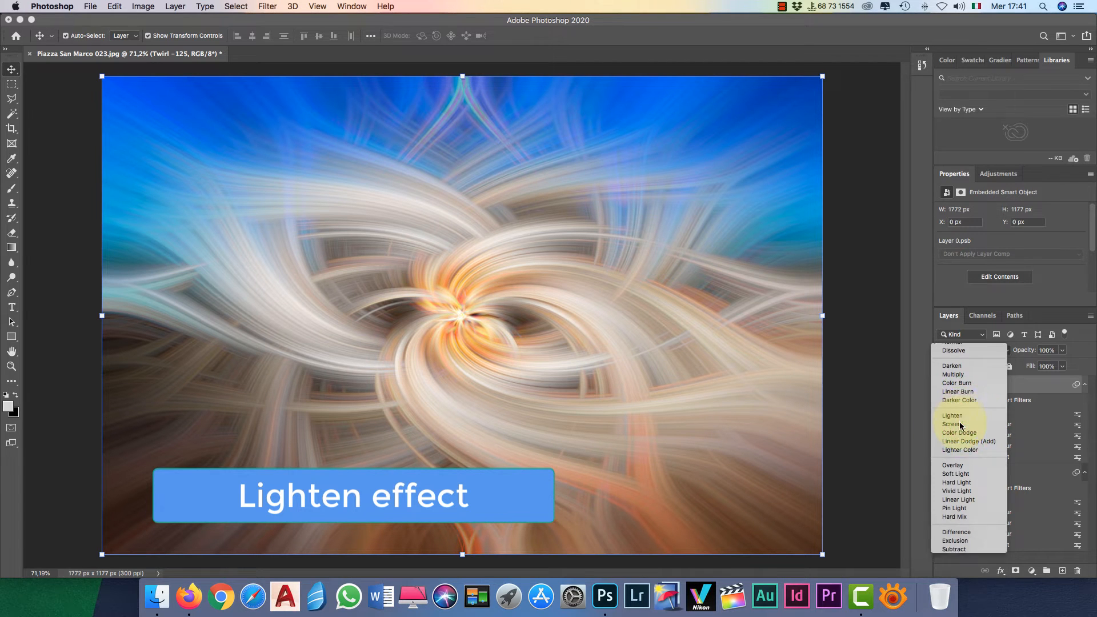
left_click(960, 424)
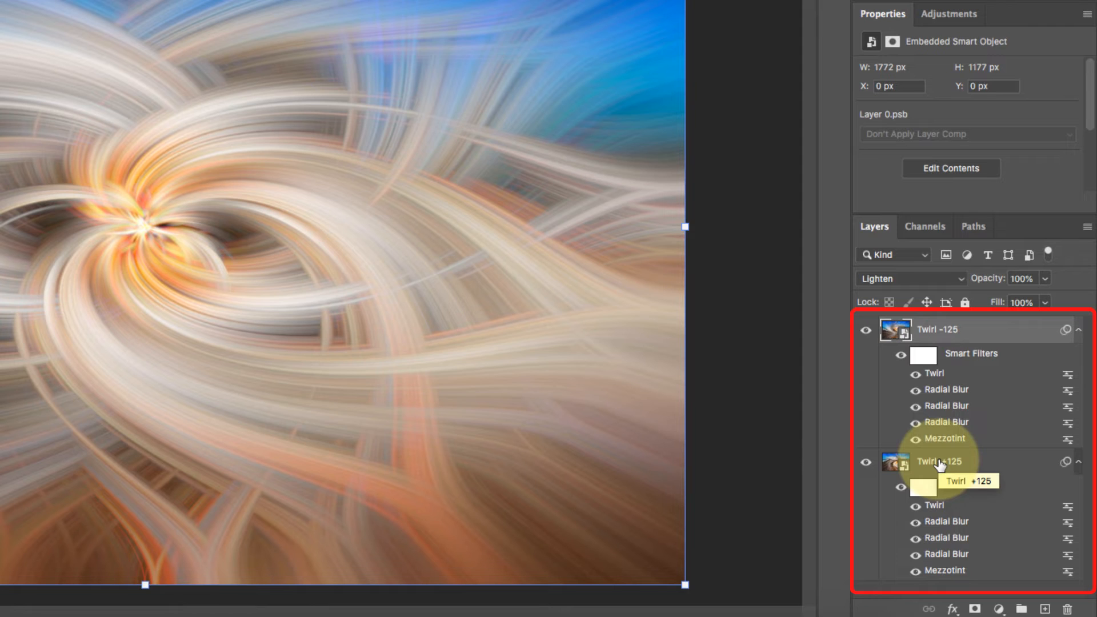
left_click(940, 464, "shift")
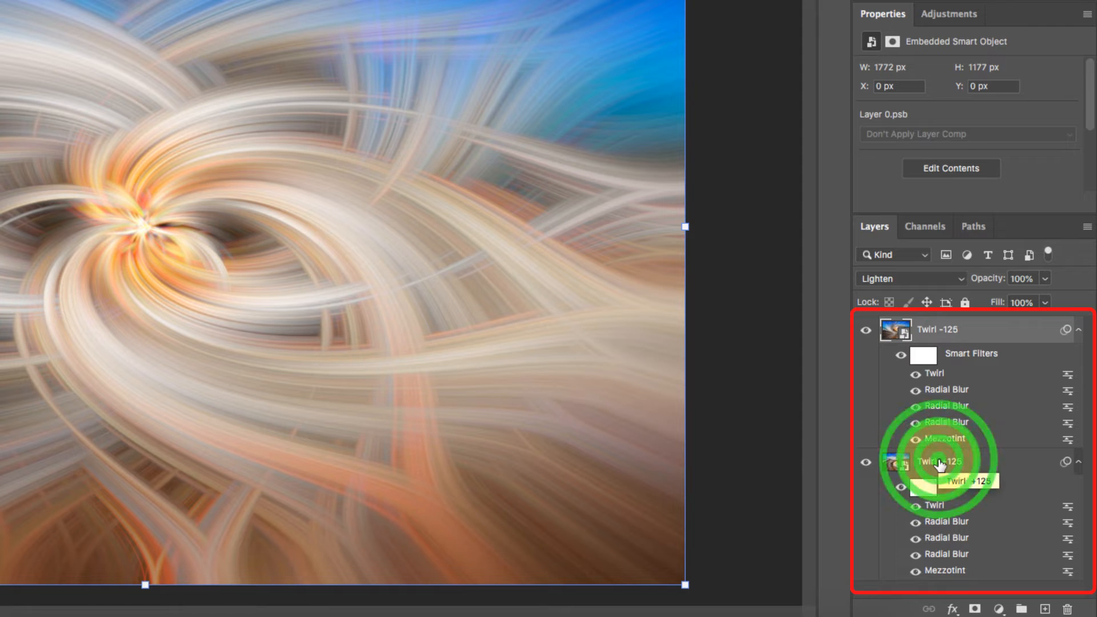
right_click(954, 330)
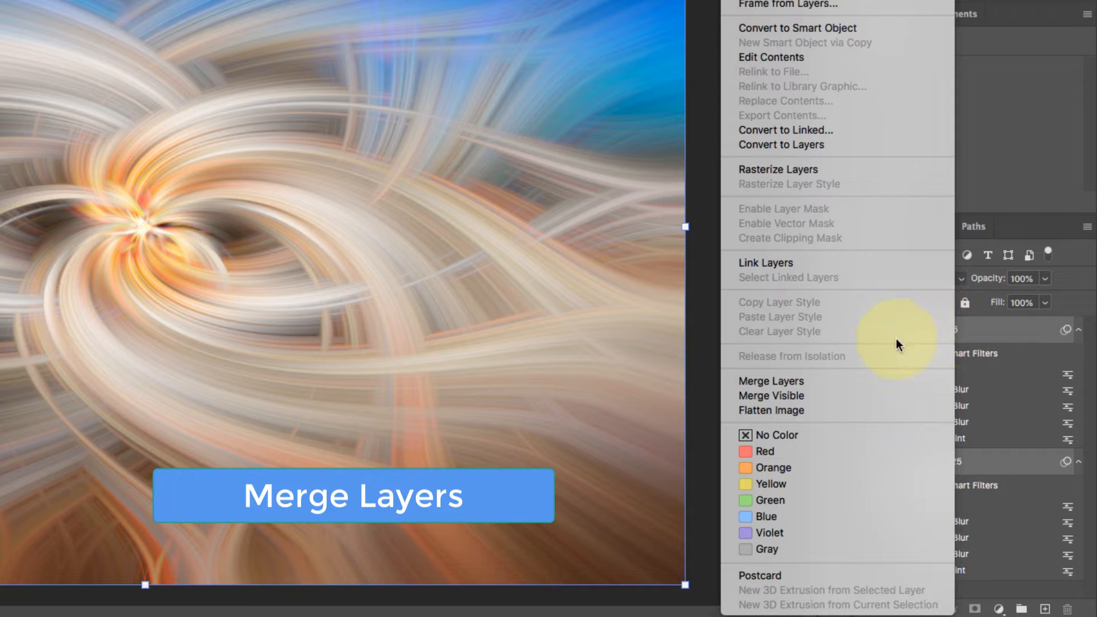
left_click(795, 383)
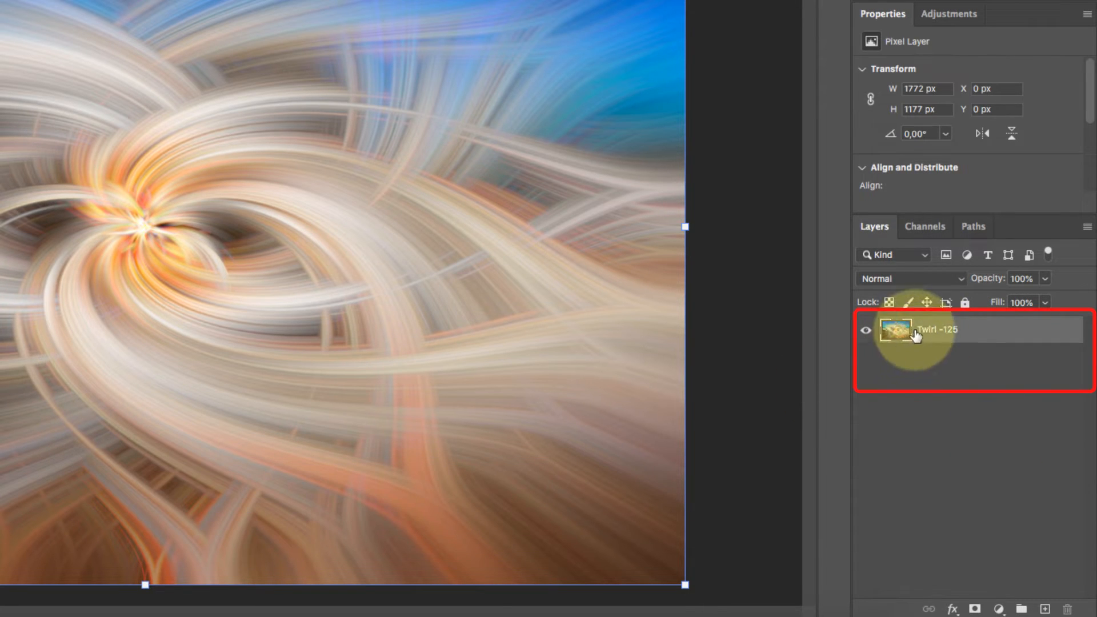
- Duplicate the merged Twirl -125 layer under the name "Twirl copy"
right_click(931, 334)
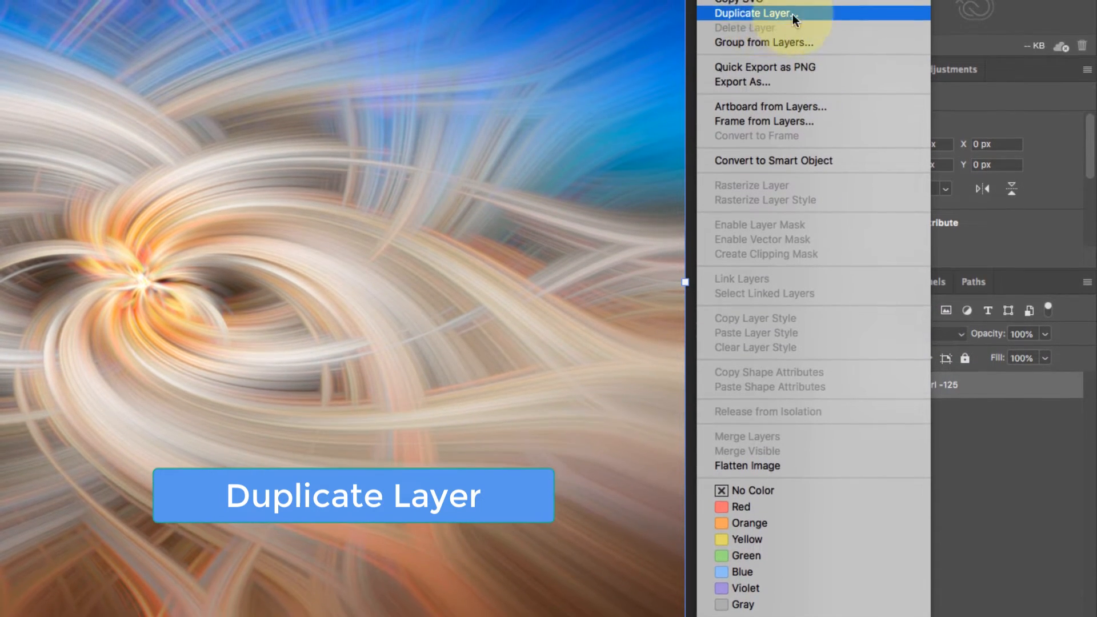
left_click(783, 18)
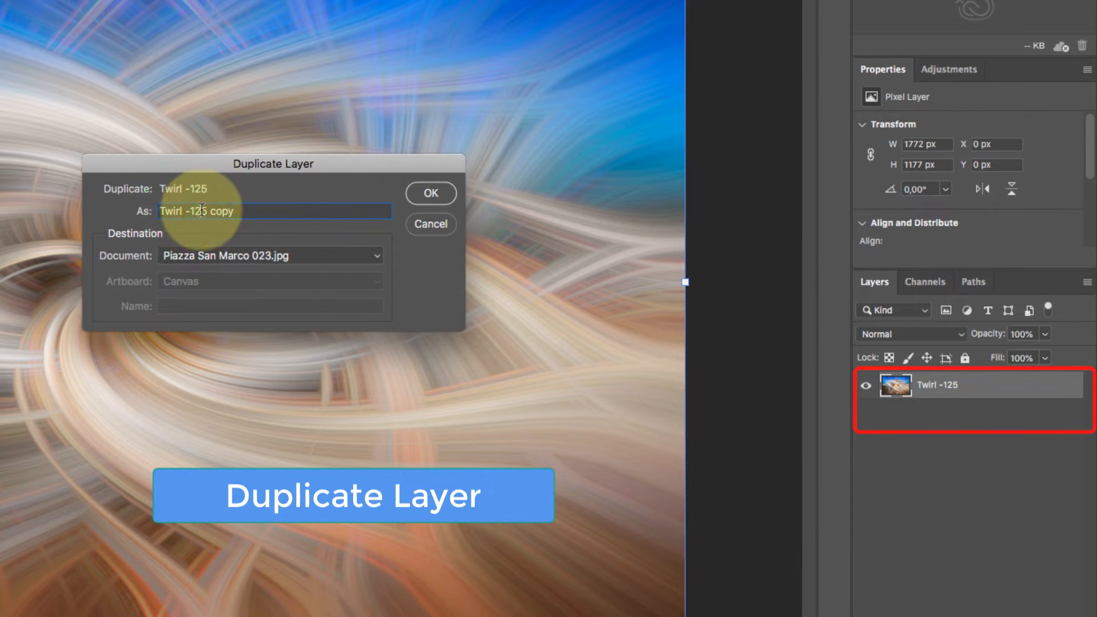
left_click(208, 211)
key("BackSpace")
key("BackSpace")
key("BackSpace")
key("BackSpace")
key("BackSpace")
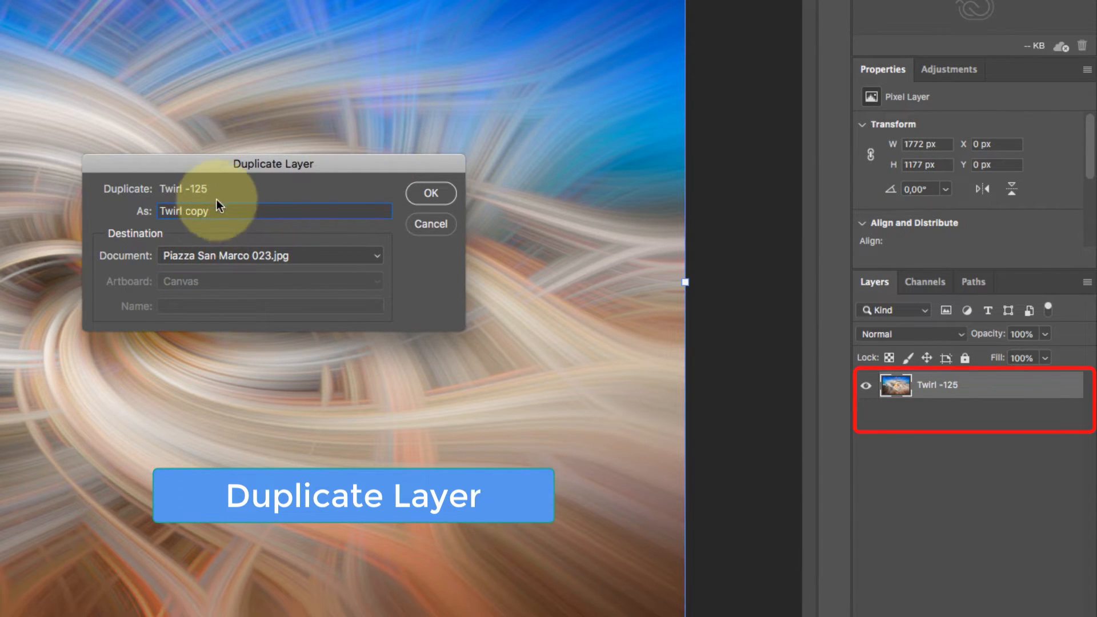
left_click(442, 195)
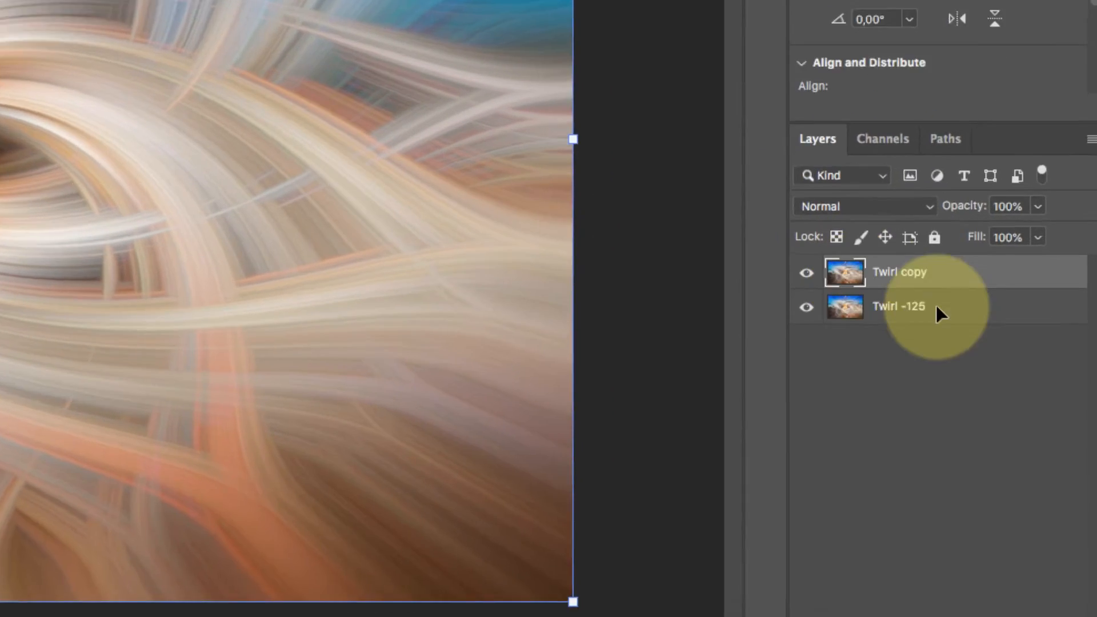
- Rename the lower Twirl -125 layer to "Twirl"
left_click(949, 413)
double_click(873, 188)
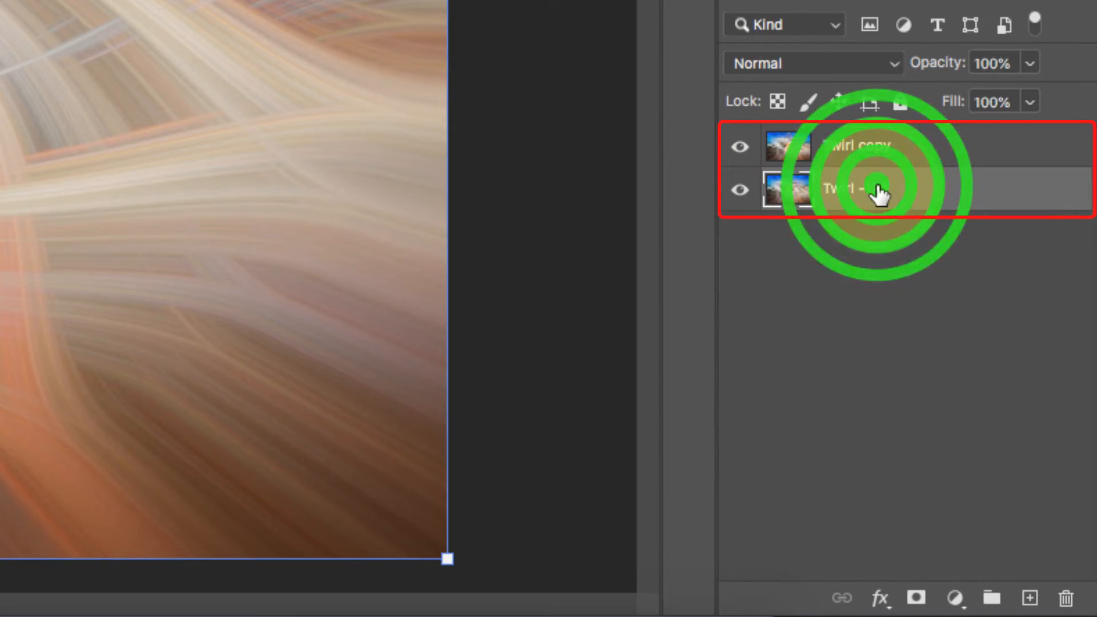
left_click(862, 189)
left_click_drag(855, 187, 898, 186)
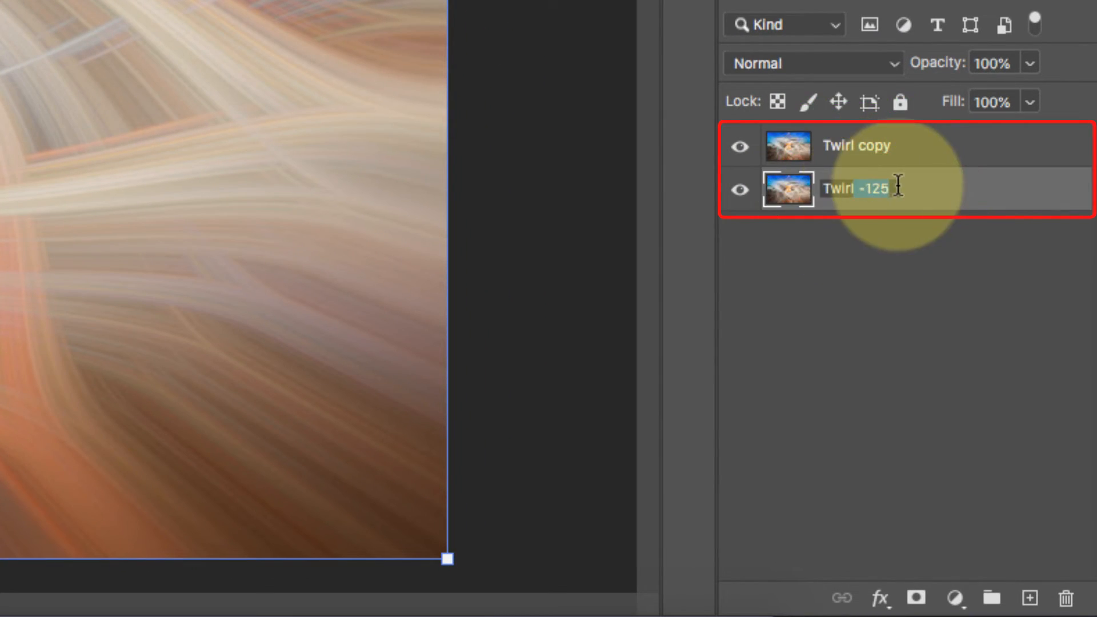
key("BackSpace")
left_click(870, 233)
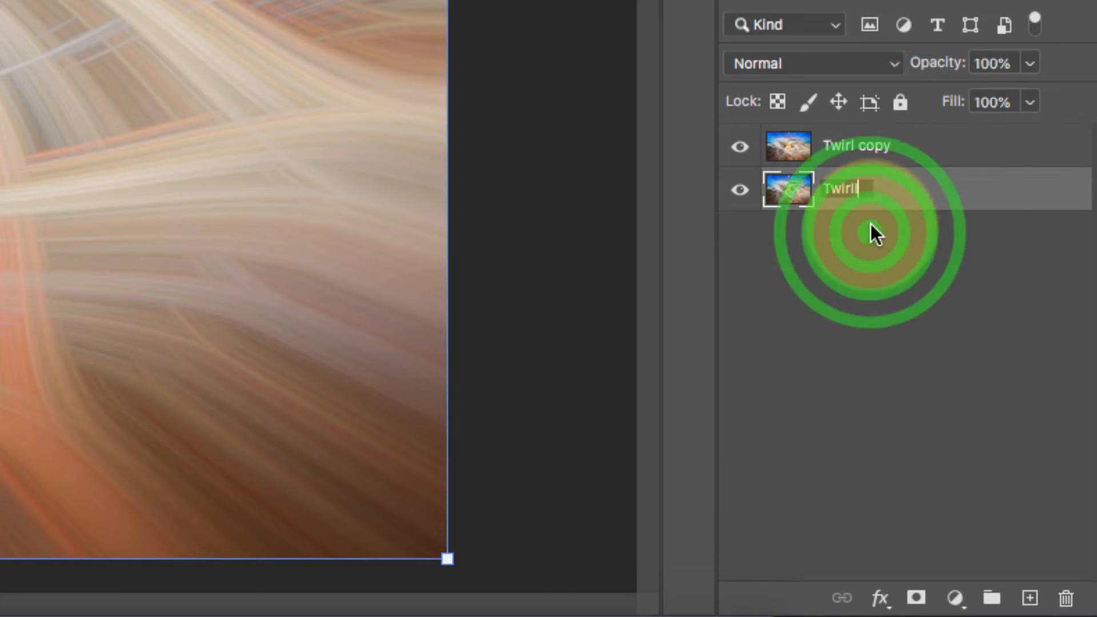
- Rotate the Twirl copy layer by 180°
left_click(857, 146)
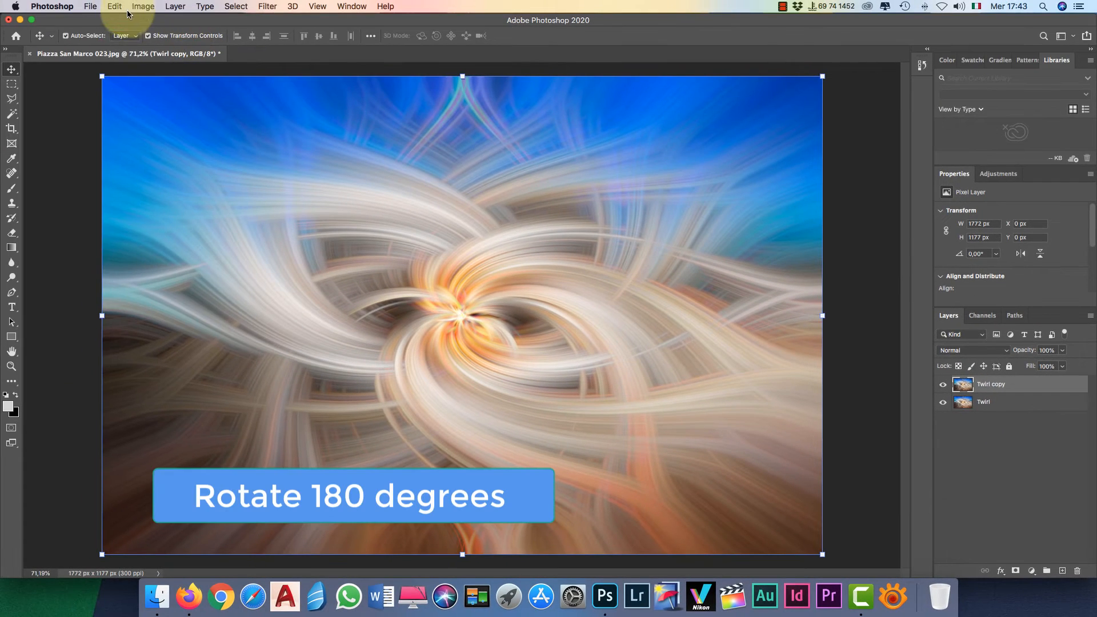
left_click(116, 6)
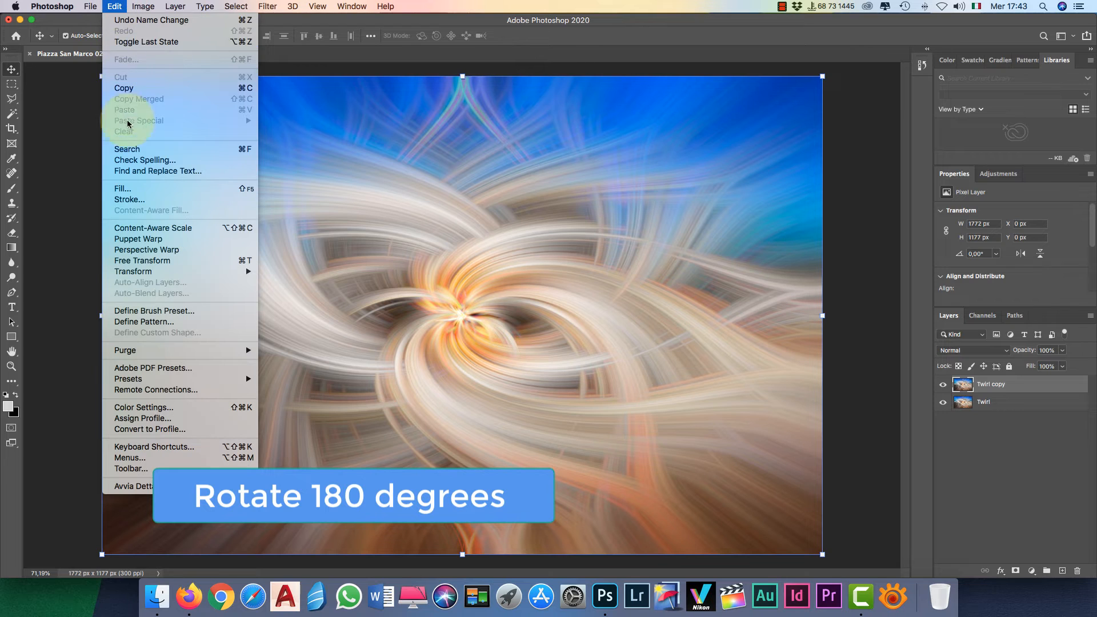
mouse_move(174, 273)
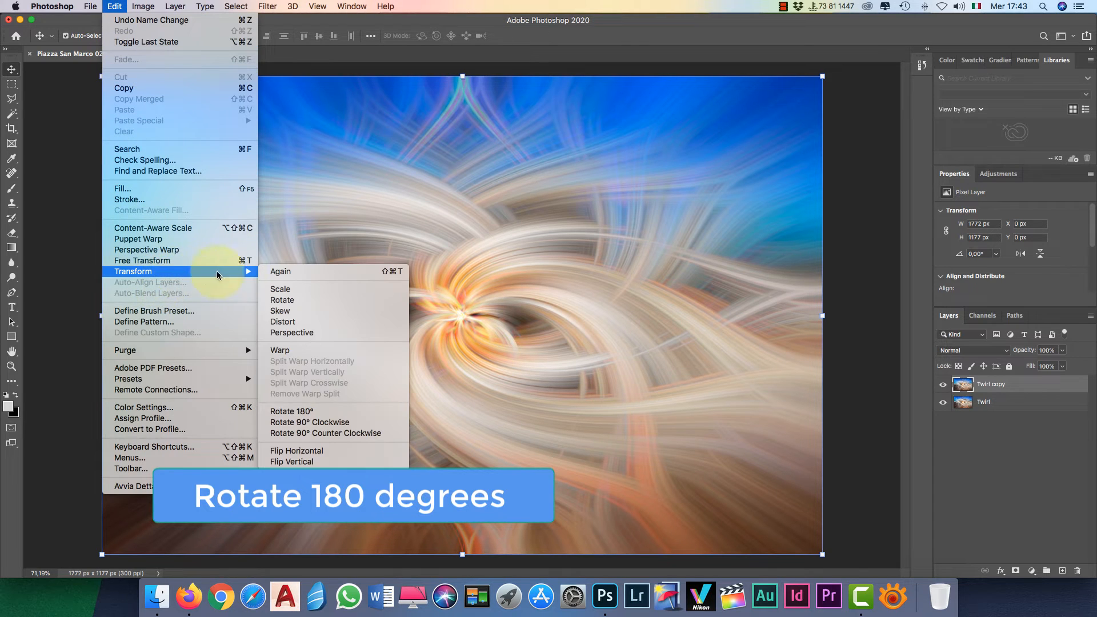
left_click(291, 412)
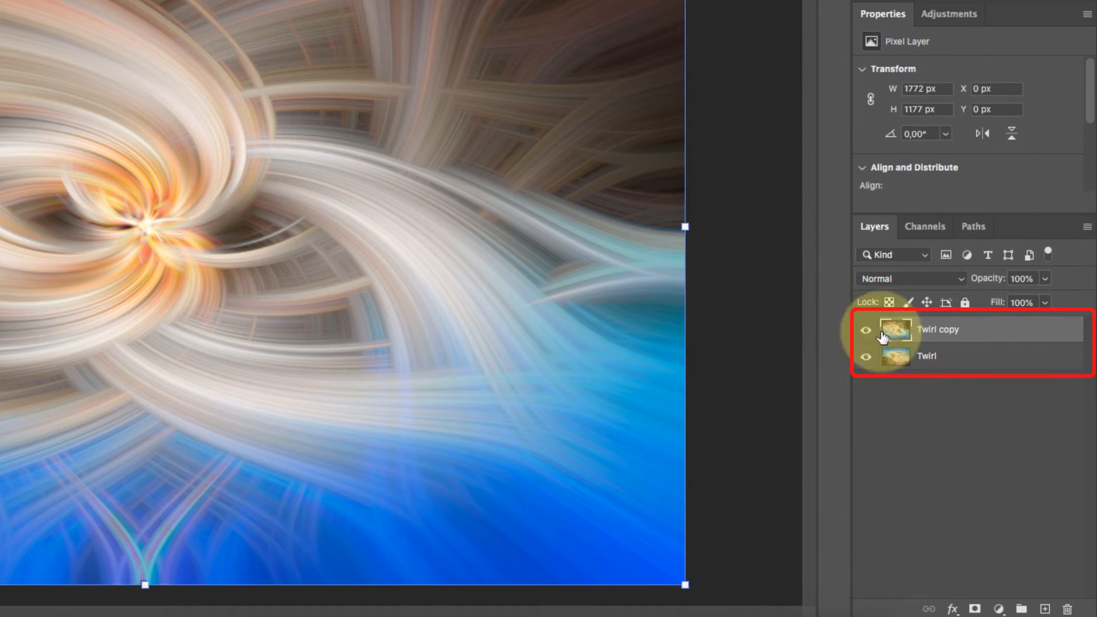
- Set the Twirl copy layer's blend mode to Lighten and merge it with the Twirl layer
left_click(959, 279)
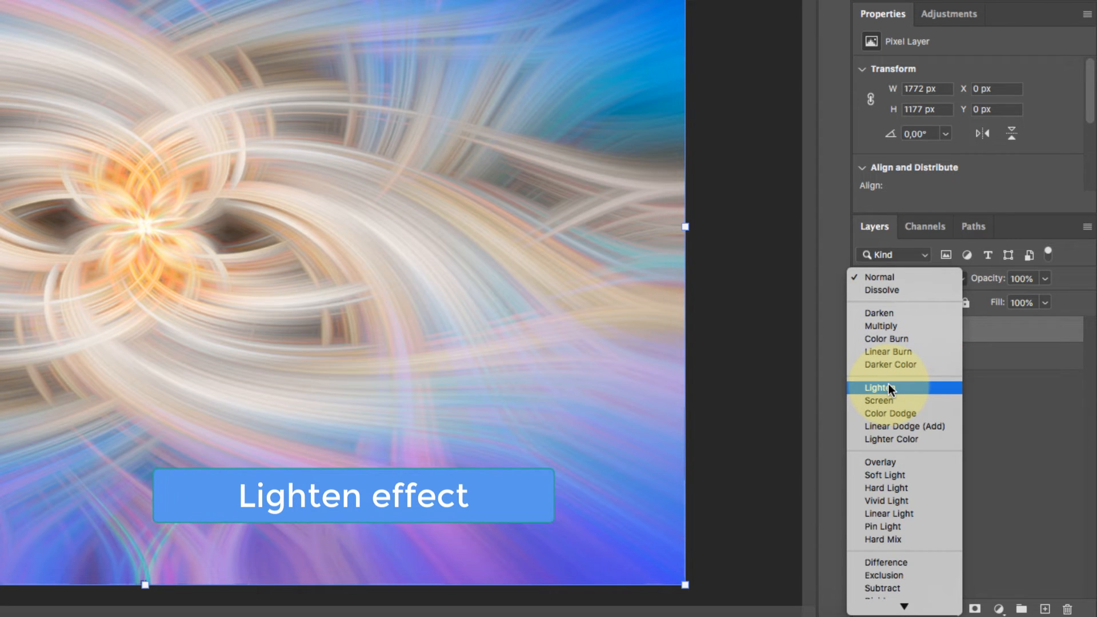
left_click(904, 393)
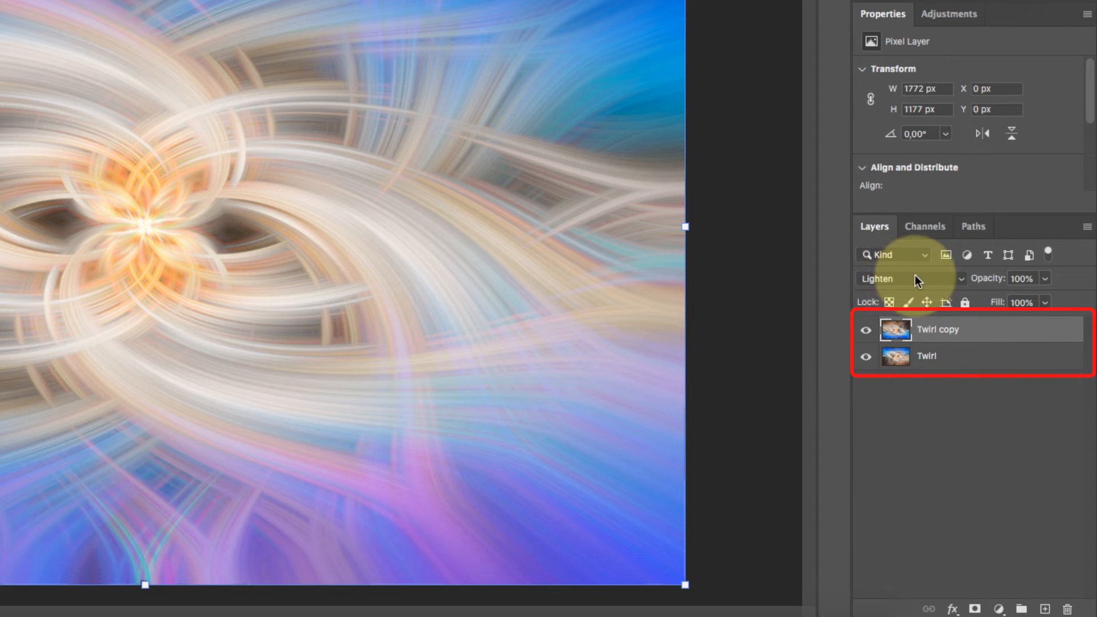
left_click(927, 356, "shift")
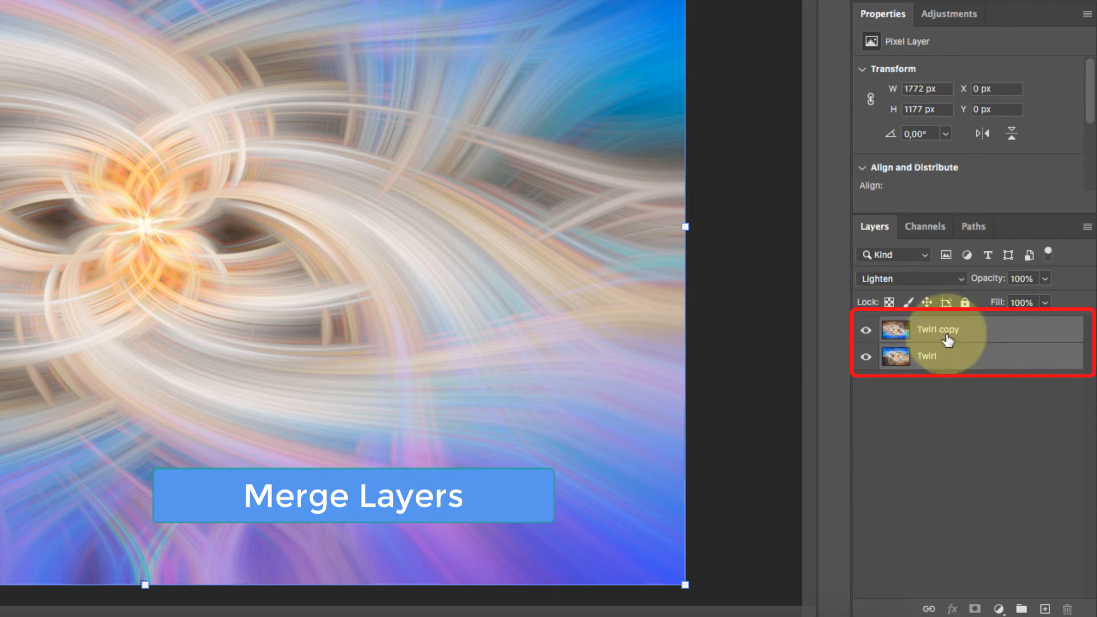
right_click(948, 336)
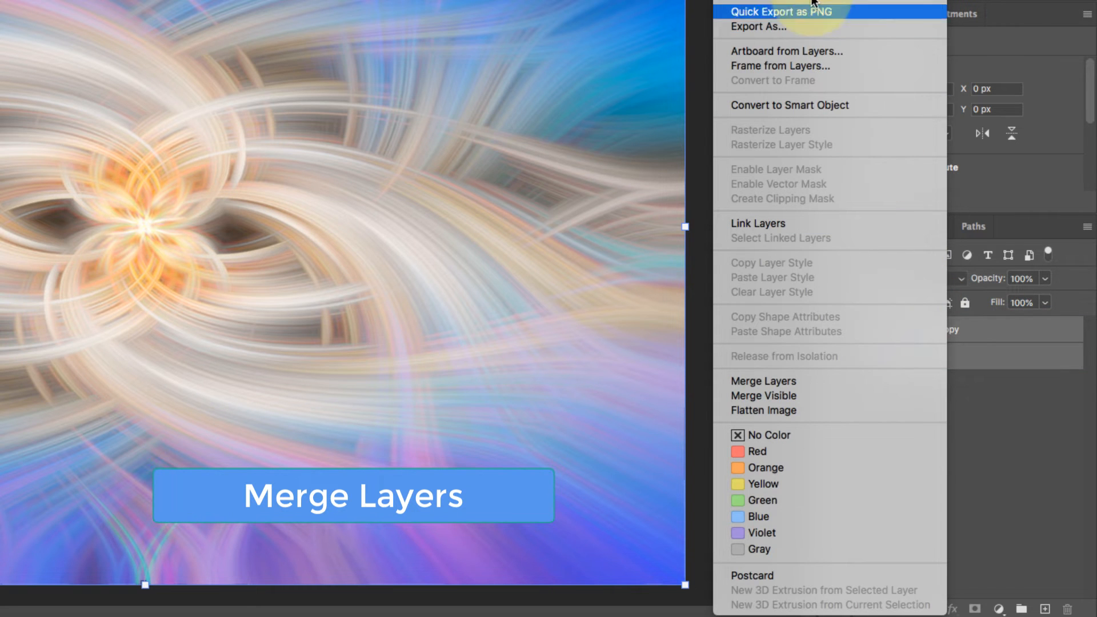
left_click(783, 381)
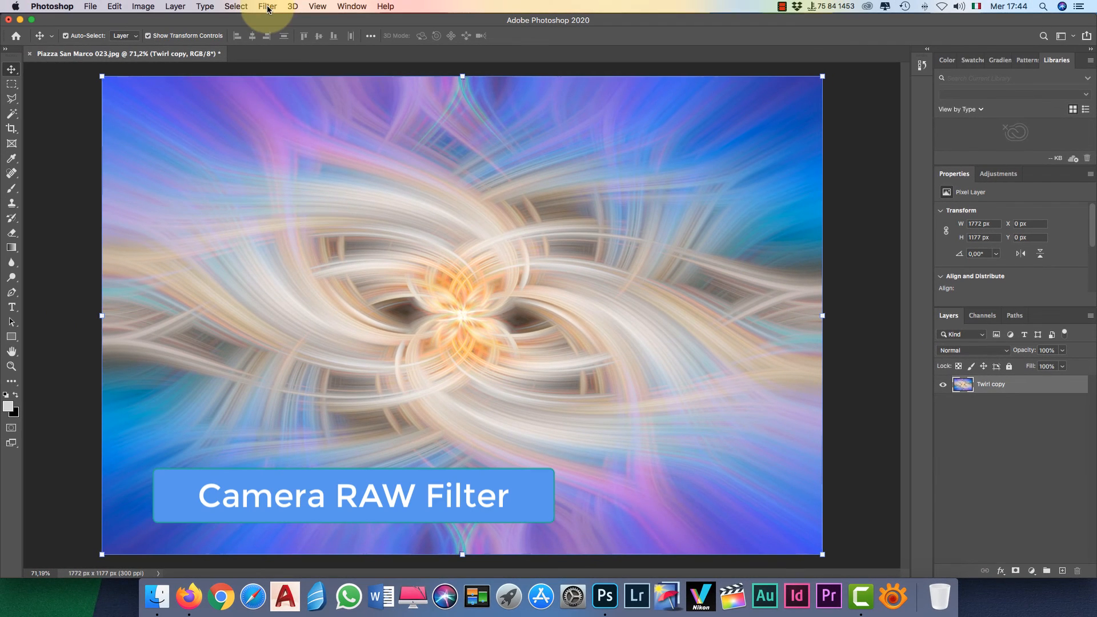
- Start the Camera Raw Filter on the merged layer, set Clarity to +15, reset Dehaze and raise Texture slightly
left_click(268, 7)
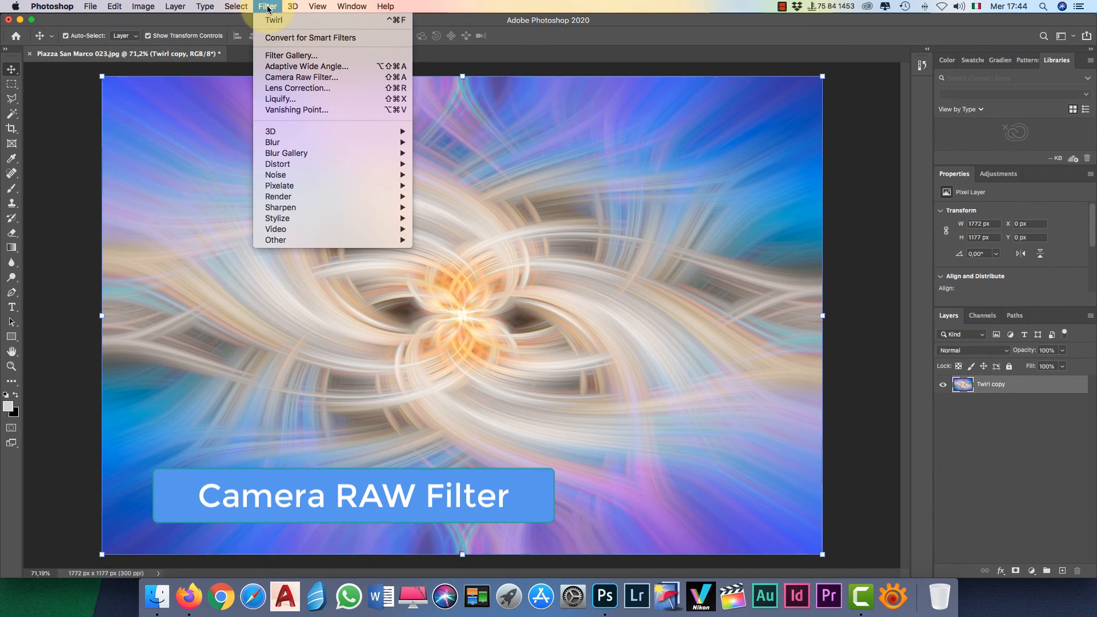
left_click(301, 78)
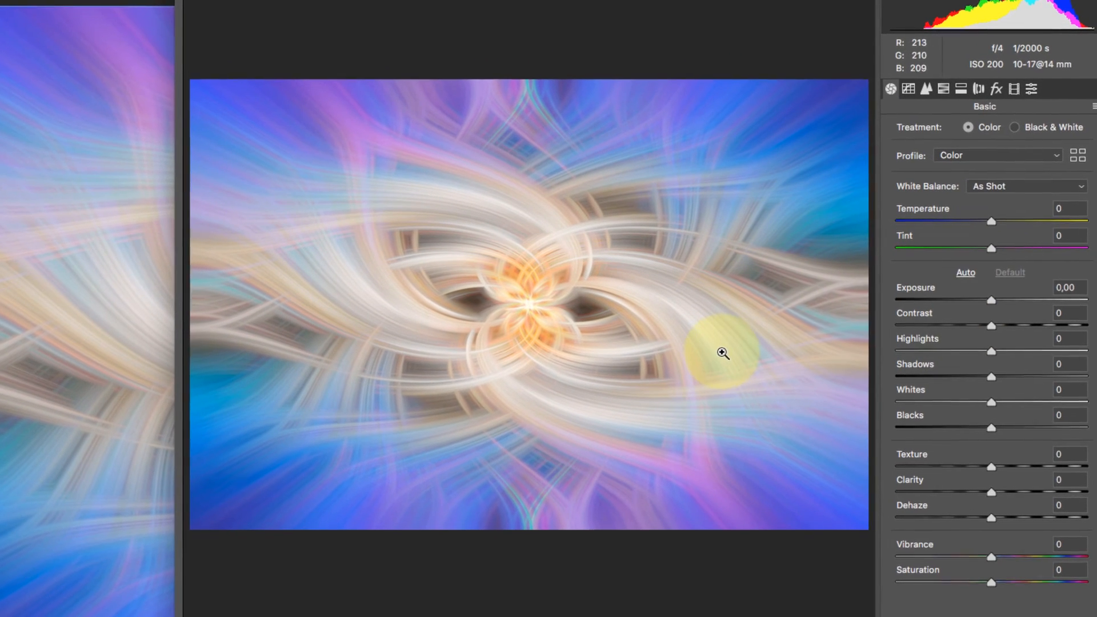
left_click_drag(991, 492, 1006, 516)
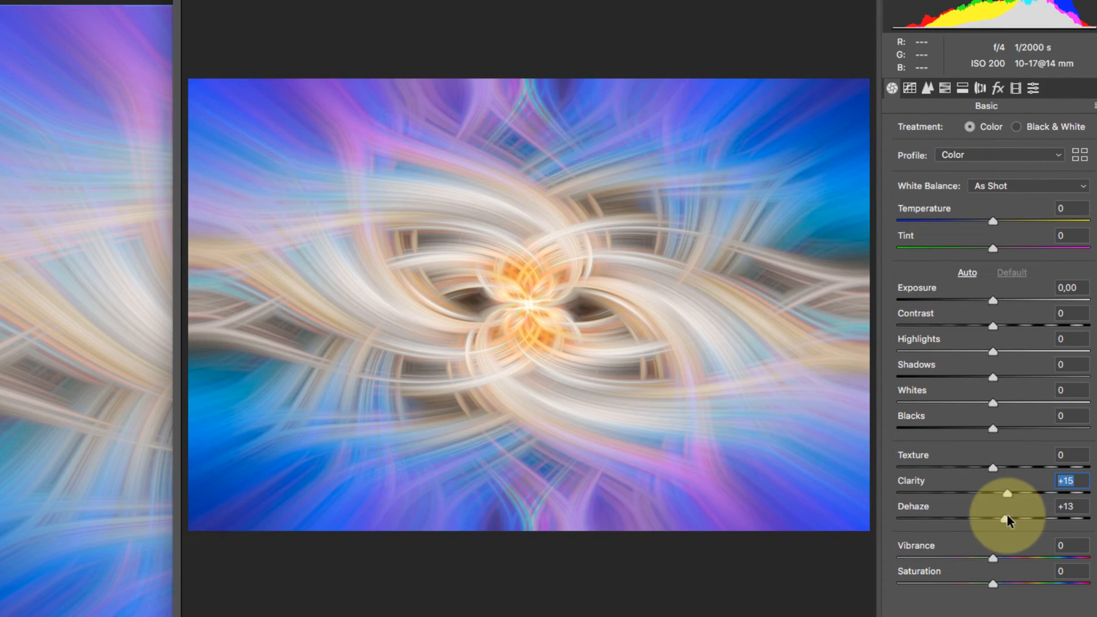
double_click(912, 509)
left_click_drag(993, 465, 1001, 465)
- Fine-tune the basic tones by adjusting Blacks, Whites and Highlights and strongly raising Shadows
left_click_drag(989, 418, 1015, 403)
left_click(992, 402)
left_click_drag(992, 377, 1087, 378)
left_click_drag(991, 351, 993, 416)
- Shape the parametric tone curve with Highlights +15, Lights +2, Darks -20 and Shadows +59
left_click(909, 87)
mouse_move(992, 441)
left_mouse_down()
mouse_move(1029, 443)
mouse_move(977, 444)
left_mouse_up()
left_click_drag(980, 465, 1049, 467)
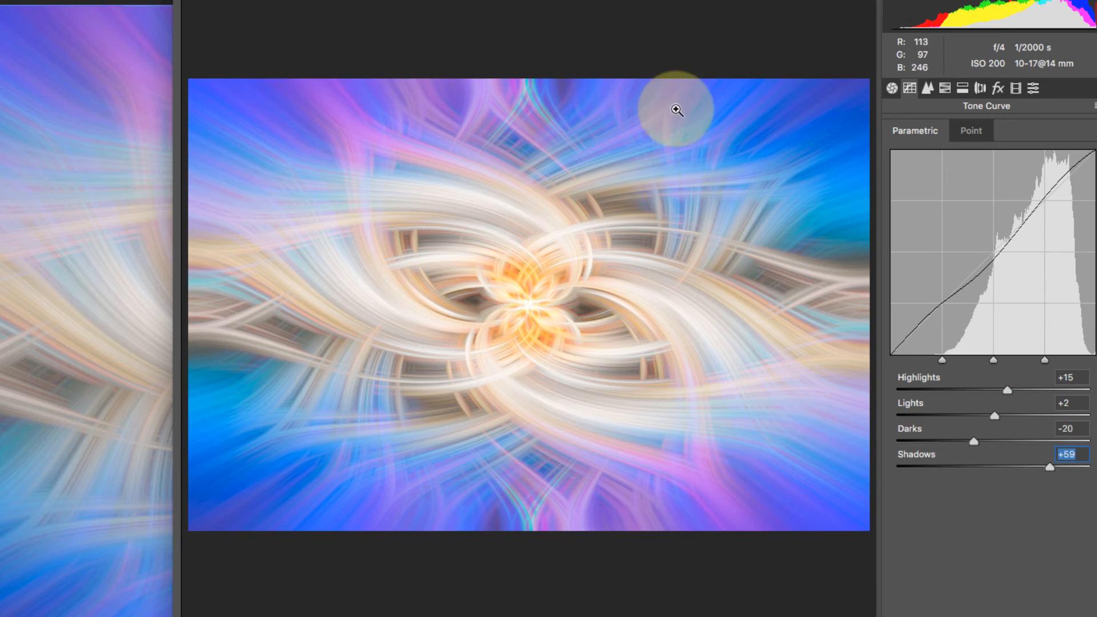
- Lower the saturation of the Blues to -21 in the HSL adjustments and apply the Camera Raw filter
left_click(946, 88)
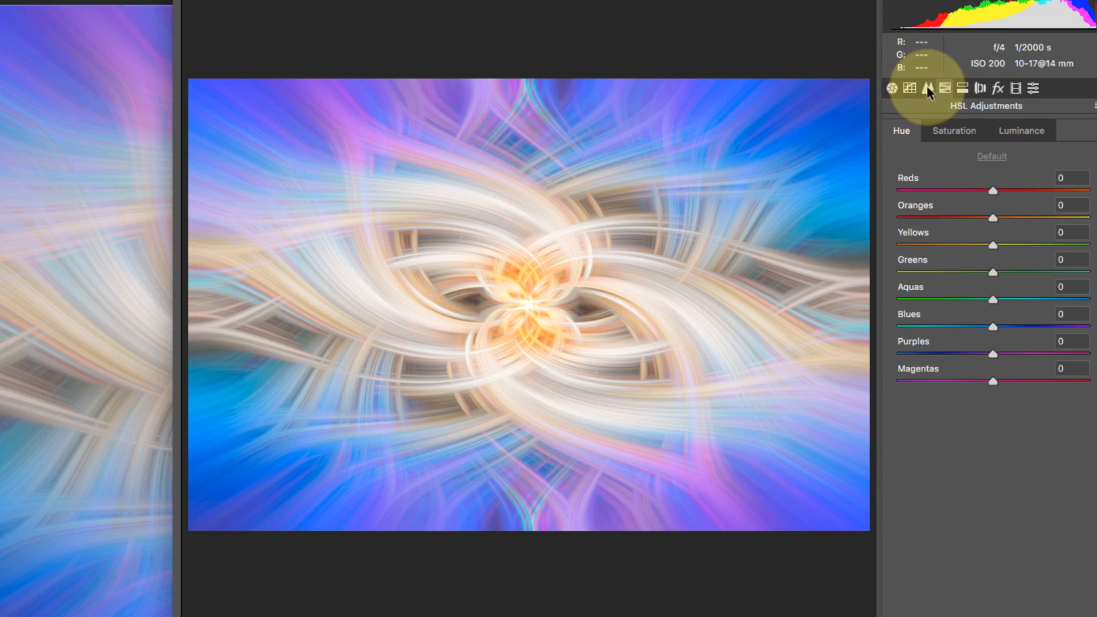
left_click(953, 130)
mouse_move(992, 327)
left_mouse_down()
mouse_move(962, 327)
mouse_move(972, 326)
left_mouse_up()
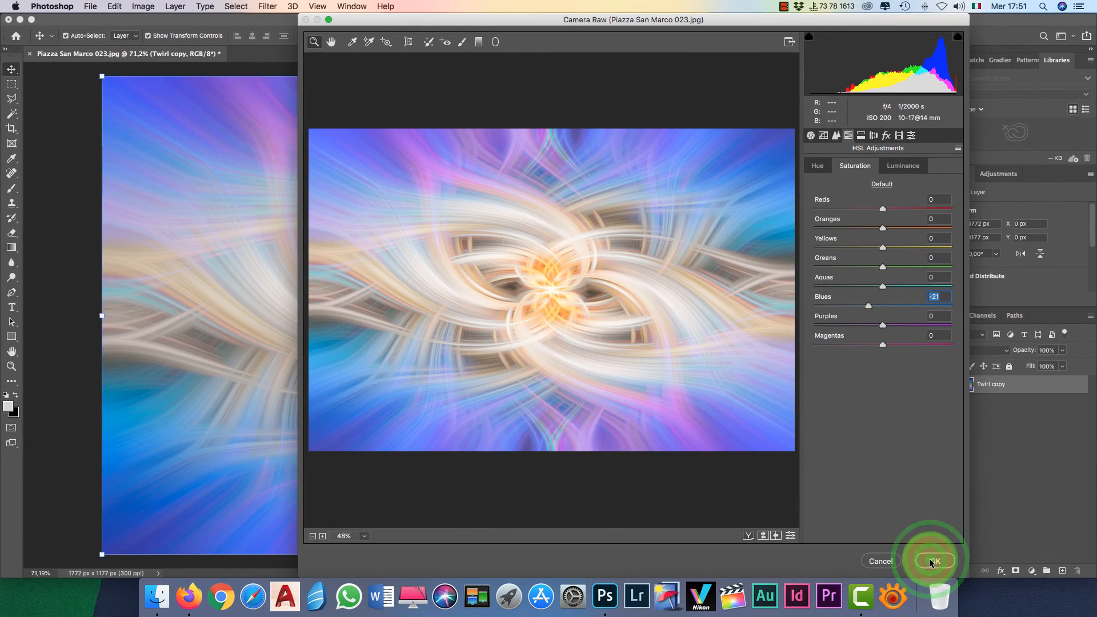
left_click(931, 561)
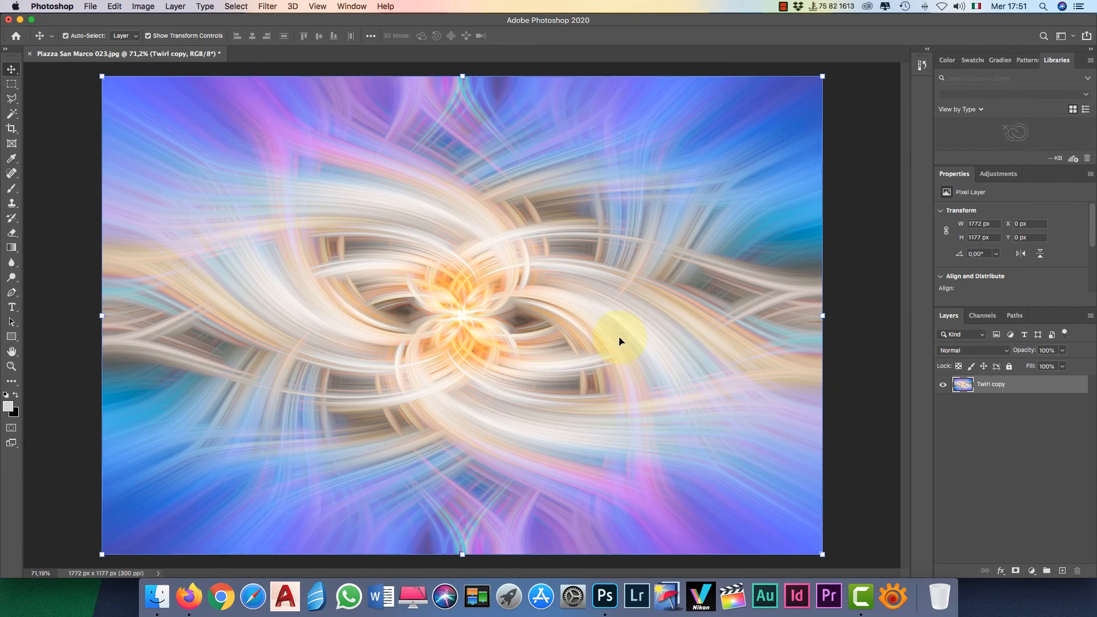
- Compare the image before and after the Camera Raw filter using the history states
left_click(921, 64)
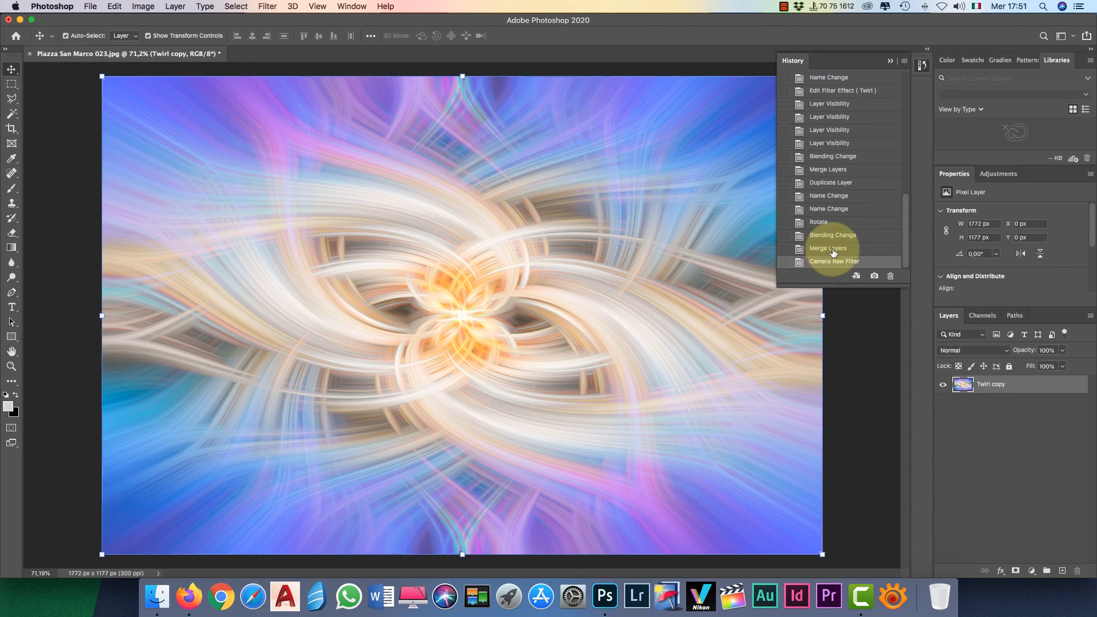
left_click(828, 249)
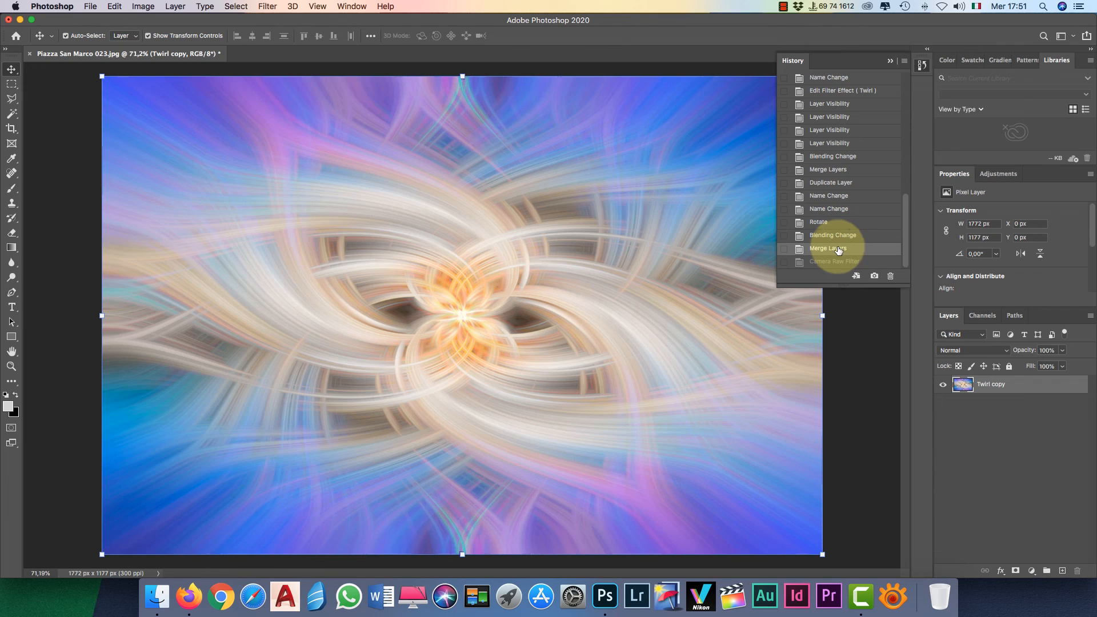
left_click(831, 262)
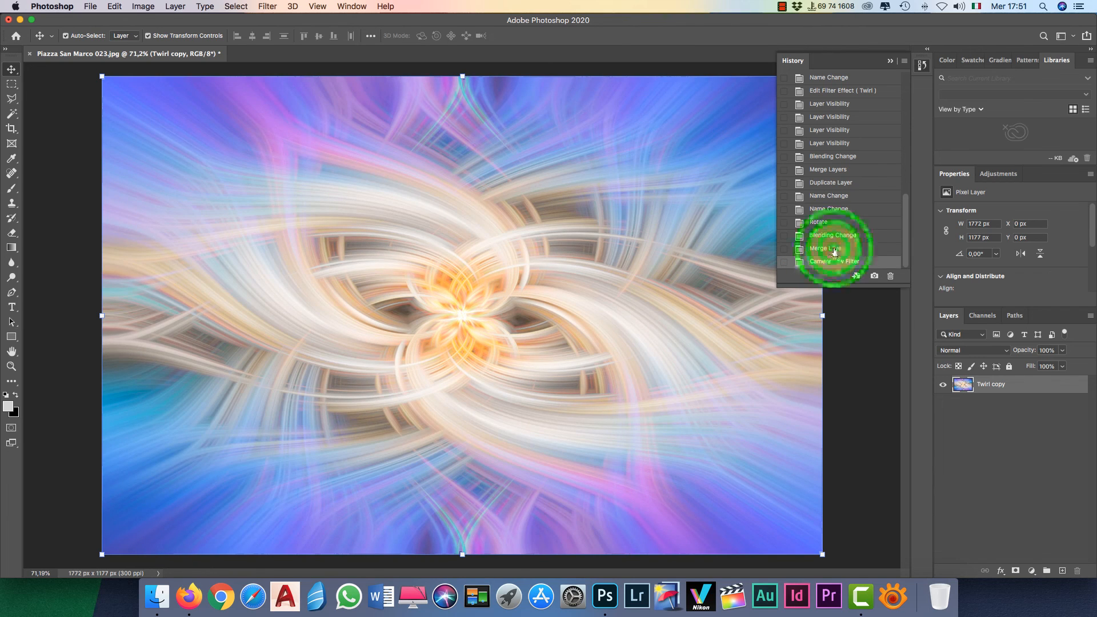